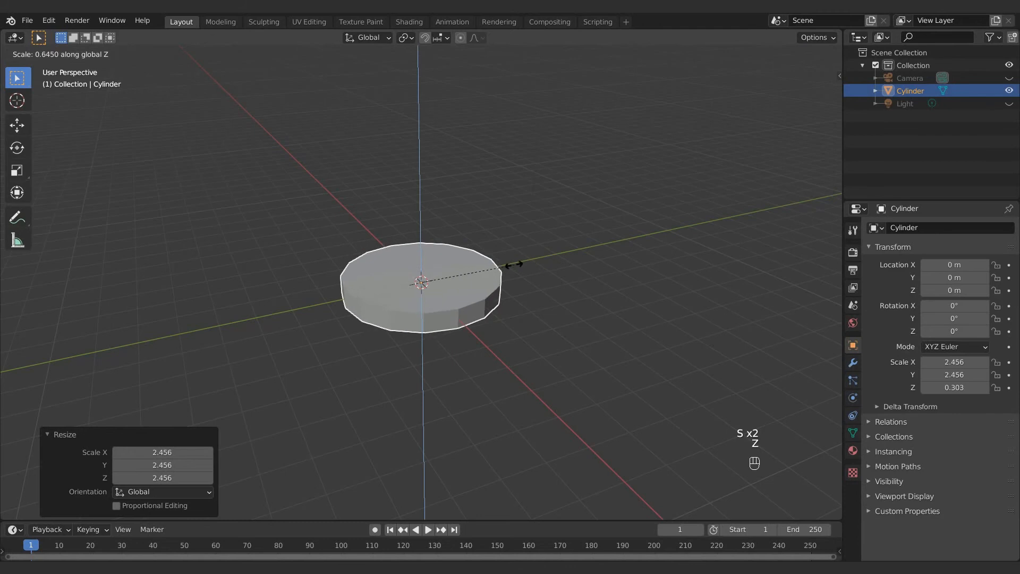
Flatten the cylinder to a Z scale of about 0.291 and select its top face in Edit Mode.
click(509, 263)
key(Tab)
click(448, 263)
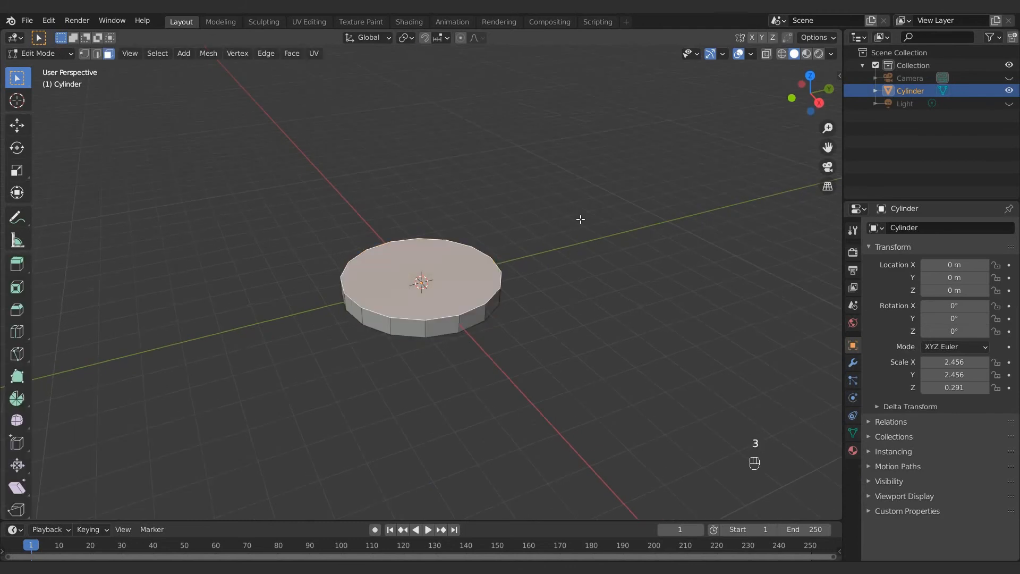
Inset the disc's top face and extrude it up about 0.44 m into a raised inner tier.
key(i)
click(559, 227)
key(e)
click(467, 245)
scroll(461, 310, up, 3)
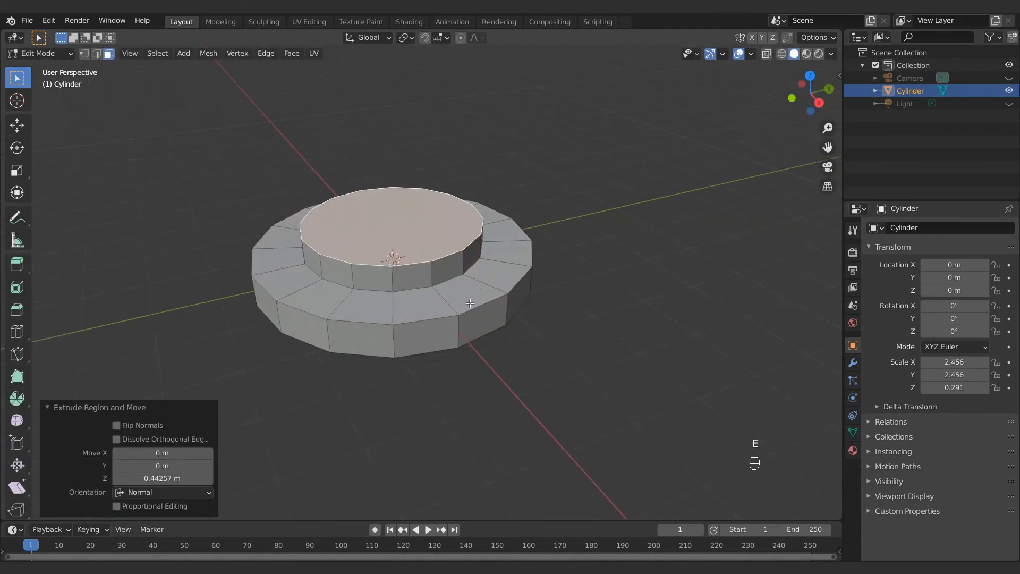
Add a level 3 Subdivision Surface modifier to the base and resume mesh editing.
key(Tab)
key(ctrl+3)
click(467, 304)
key(Tab)
Add supporting edge loops near the raised tier's upper edge, its lower edge and the adjoining inner edge of the ledge.
key(ctrl+r)
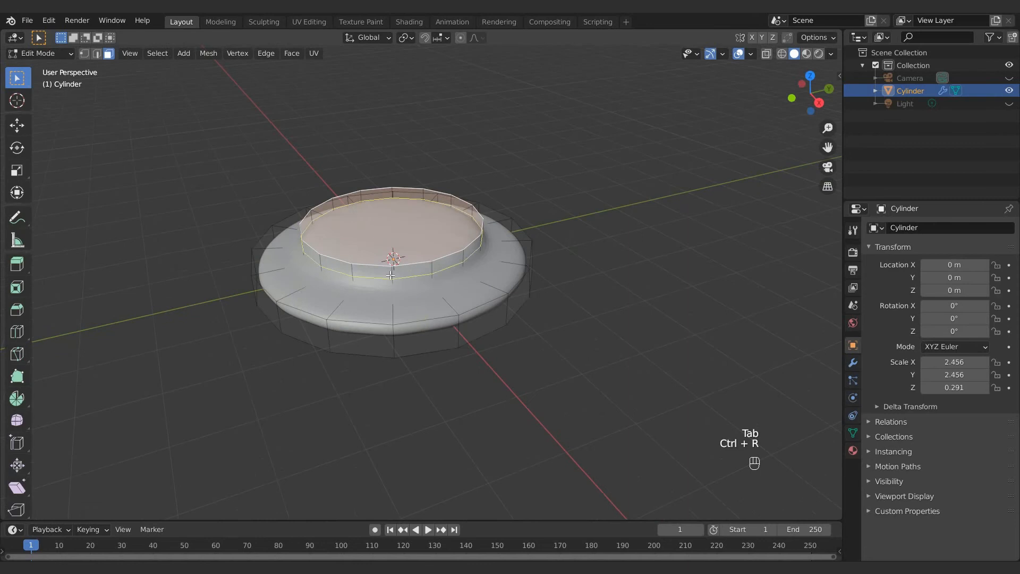
click(394, 277)
click(393, 269)
key(ctrl+r)
click(393, 272)
click(396, 289)
key(ctrl+r)
click(394, 301)
click(394, 292)
Add supporting edge loops near the ledge's outer edge and near the upper and lower edges of the outer wall.
key(ctrl+r)
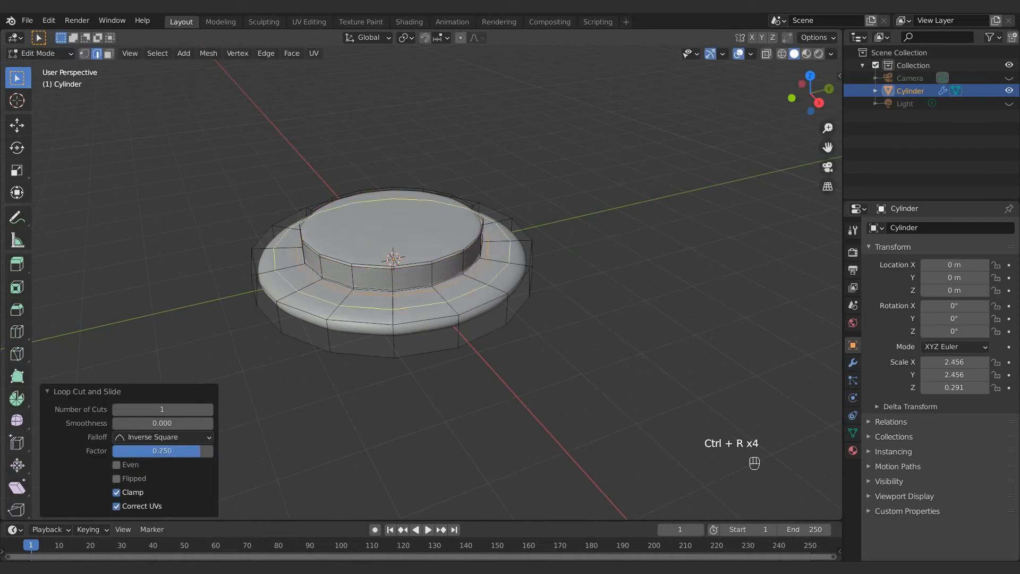
click(395, 299)
click(395, 311)
key(ctrl+r)
click(392, 316)
key(ctrl+r)
click(393, 342)
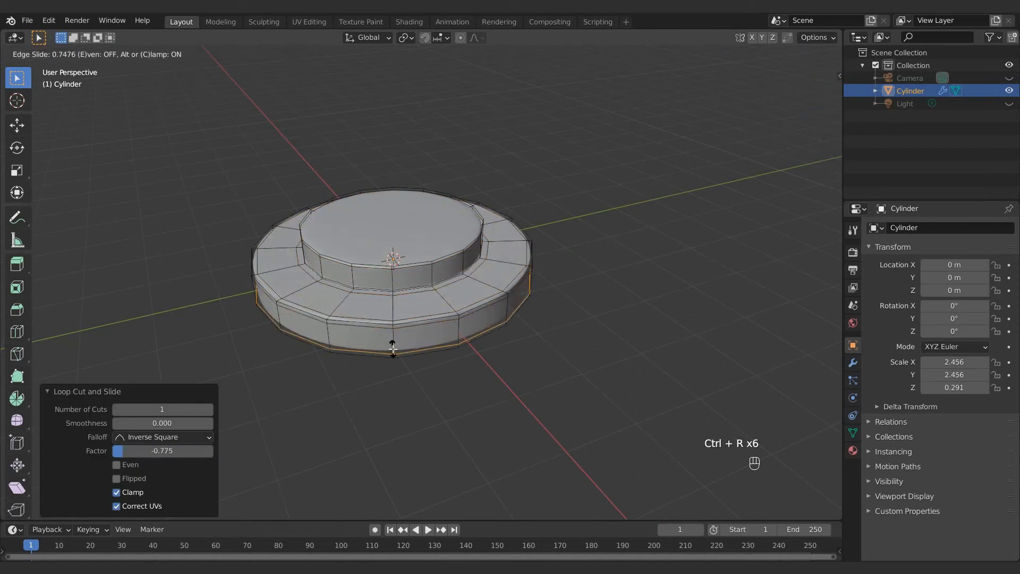
click(393, 359)
Inset the top face of the base's raised tier by about 0.18 m.
middle_drag(451, 215, 455, 219)
click(108, 53)
click(425, 223)
key(i)
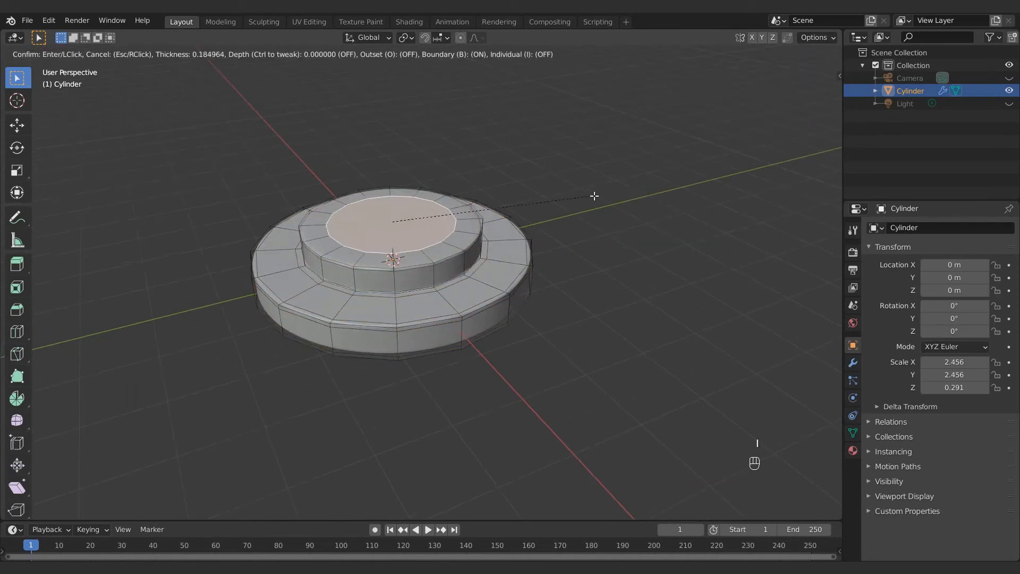
click(598, 195)
Inset the underside face of the base by about 0.157 m and add an edge loop close to its rim.
middle_drag(572, 279, 478, 205)
click(494, 232)
key(i)
click(567, 222)
key(ctrl+r)
click(478, 201)
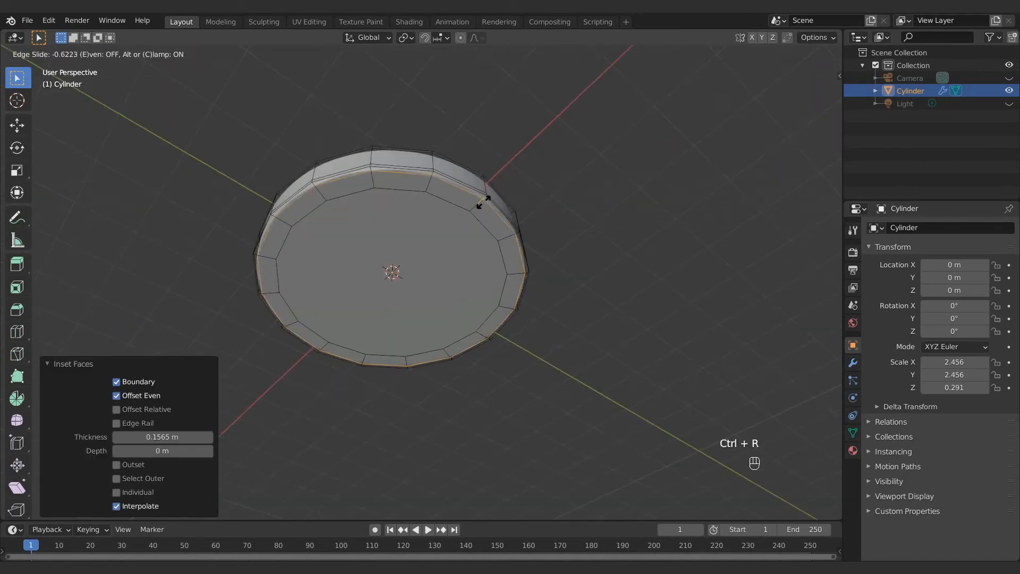
click(521, 167)
Return to Object Mode and shade the base smooth.
key(Tab)
middle_drag(521, 167, 525, 283)
right_click(442, 283)
click(442, 284)
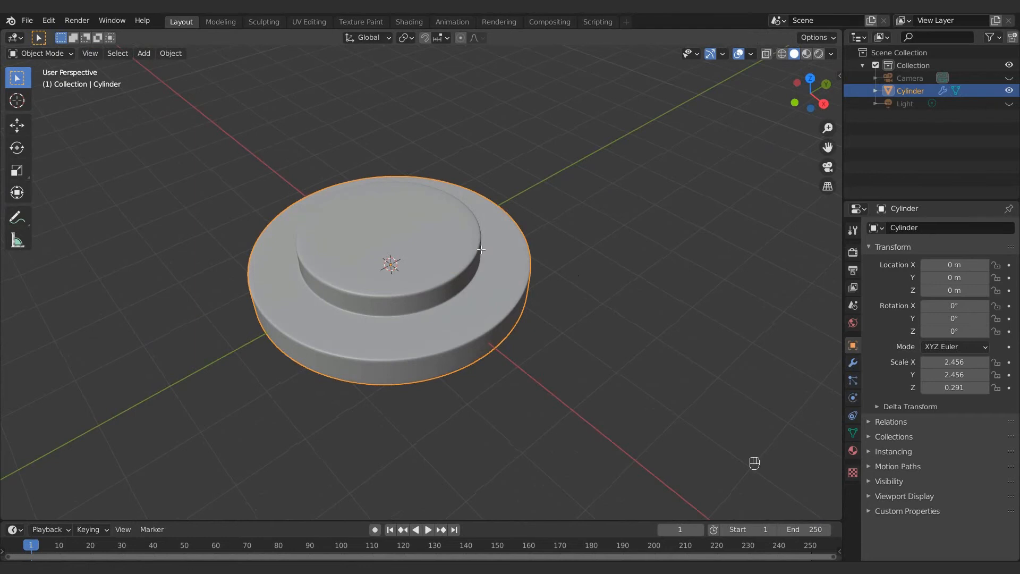
Duplicate the top face of the raised tier in place and separate it into its own object.
key(Tab)
click(407, 212)
key(shift+d)
right_click(406, 208)
key(p)
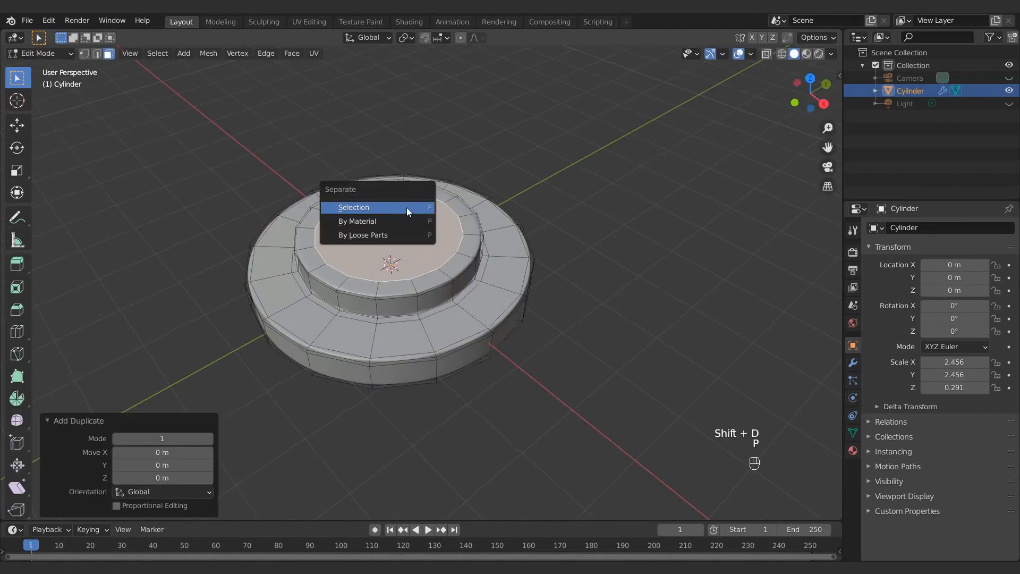
click(406, 207)
Extrude the separated disc straight up along Z by about 4.26 m to form a column.
key(Tab)
click(407, 207)
key(Tab)
key(a)
key(e)
key(z)
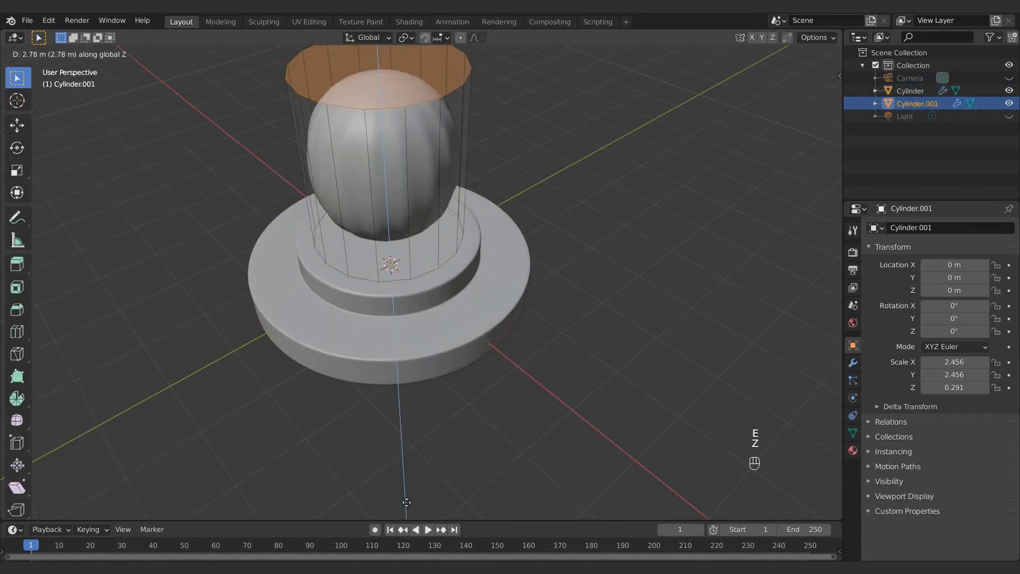
click(555, 261)
middle_drag(555, 260, 503, 335)
Inset the column's top face slightly to sharpen its upper rim.
key(i)
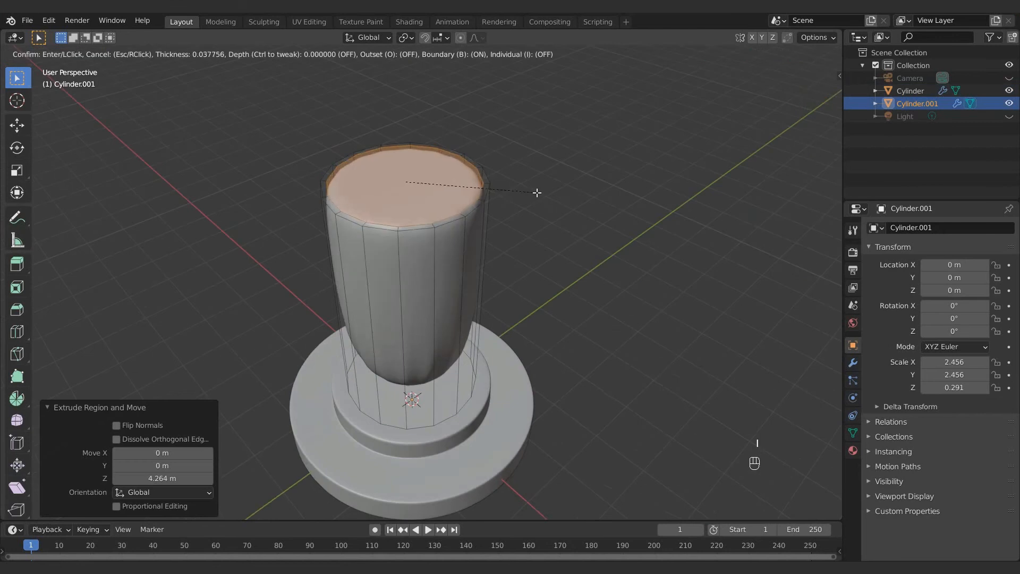
click(535, 192)
scroll(468, 319, up, 1)
Isolate the column in local view and inset its bottom face by about 0.032 m.
middle_drag(427, 462, 467, 362)
click(440, 417)
alt+click(440, 417)
key(KP_Divide)
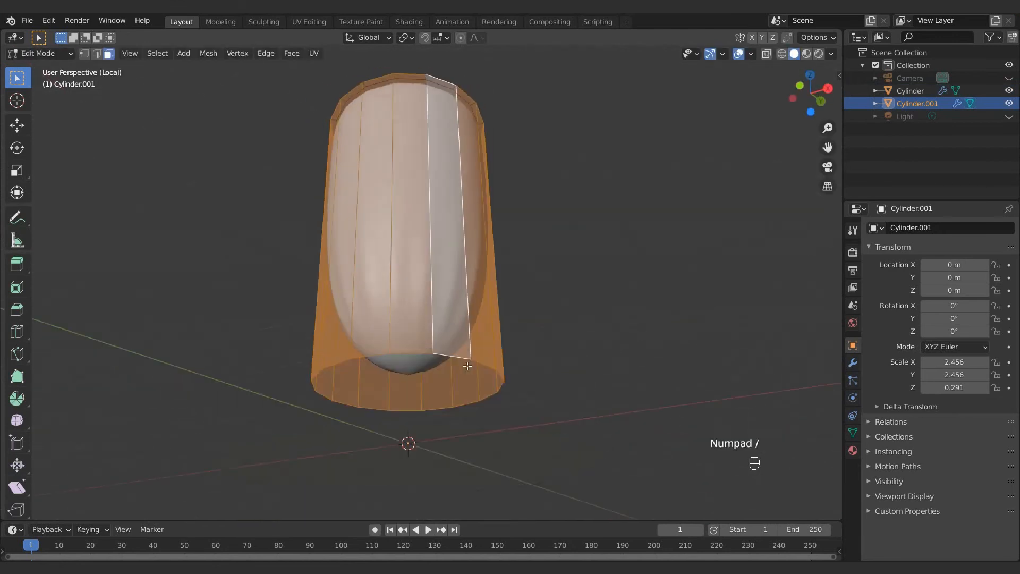
click(505, 435)
key(i)
click(600, 386)
Add a supporting edge loop close to each end of the column's side wall.
key(ctrl+r)
click(460, 389)
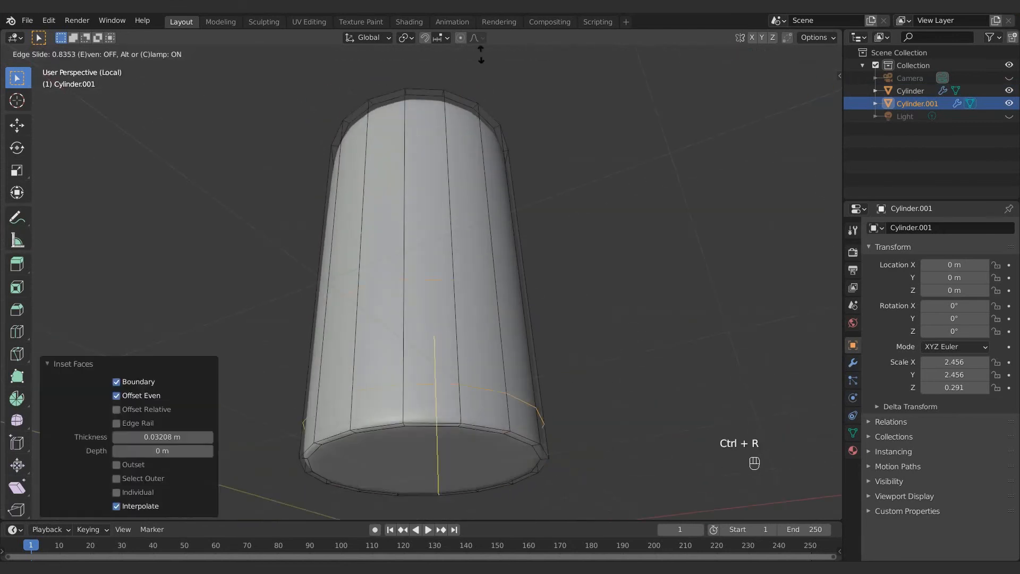
click(481, 56)
middle_drag(482, 67, 463, 143)
key(ctrl+r)
click(456, 151)
click(452, 432)
middle_drag(452, 432, 430, 317)
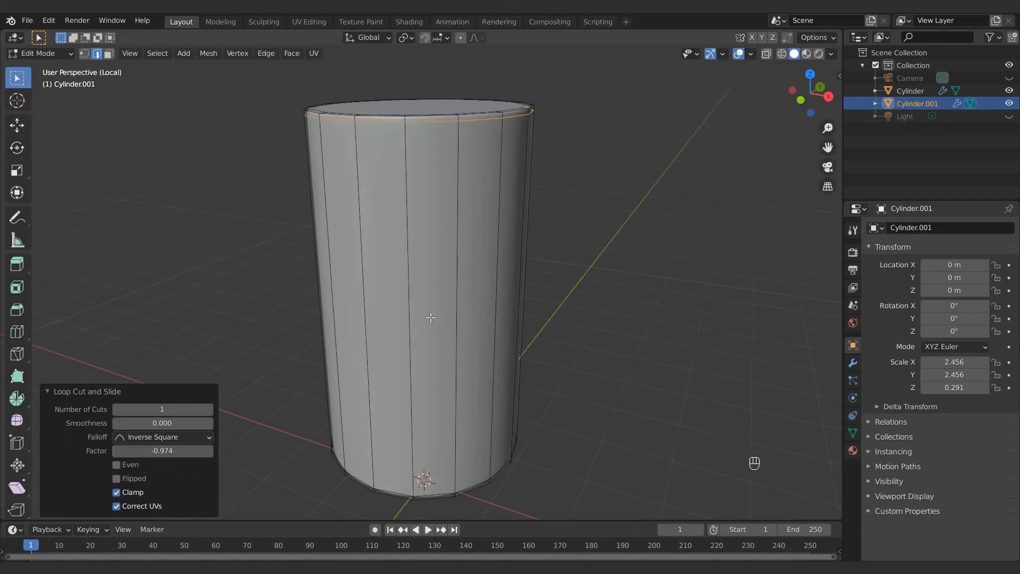
Add seven evenly spaced horizontal edge loops around the column.
click(474, 282)
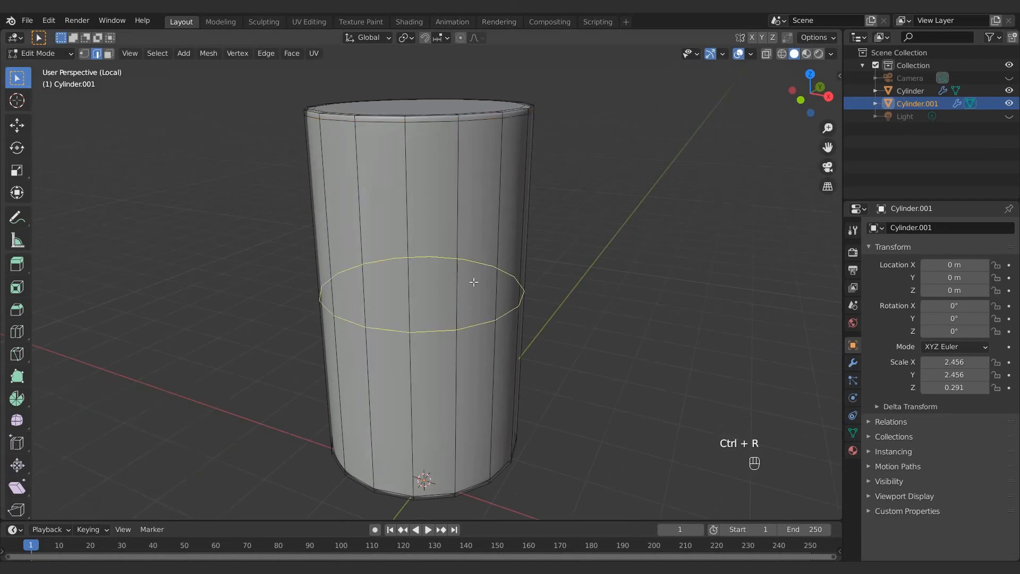
scroll(474, 282, up, 8)
click(474, 282)
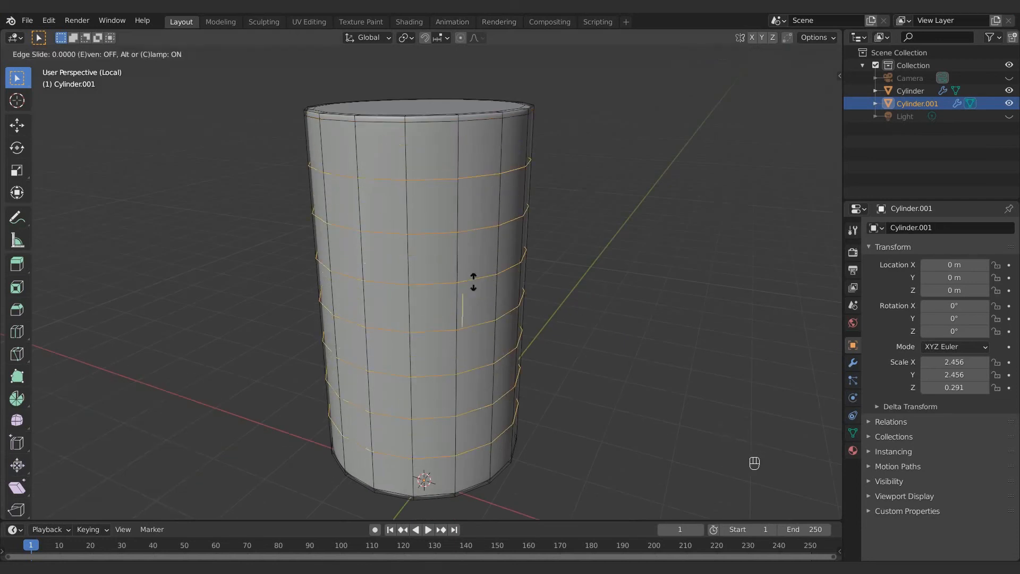
key(KP_Enter)
Pinch the column's middle edge loop to a scale of about 0.121 using smooth proportional editing with a size of about 1.46.
alt+click(436, 328)
scroll(463, 306, down, 3)
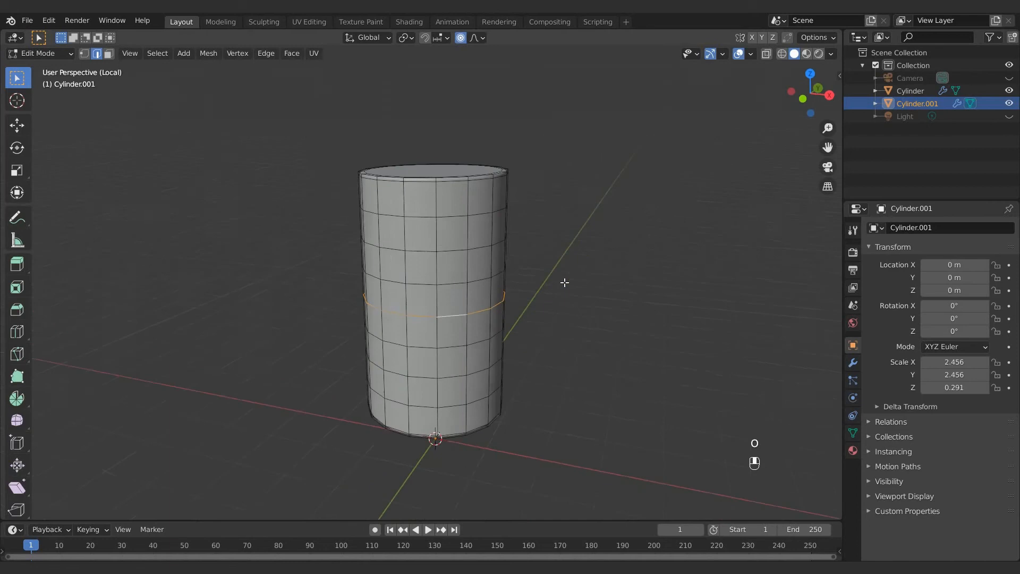
key(s)
scroll(529, 270, down, 6)
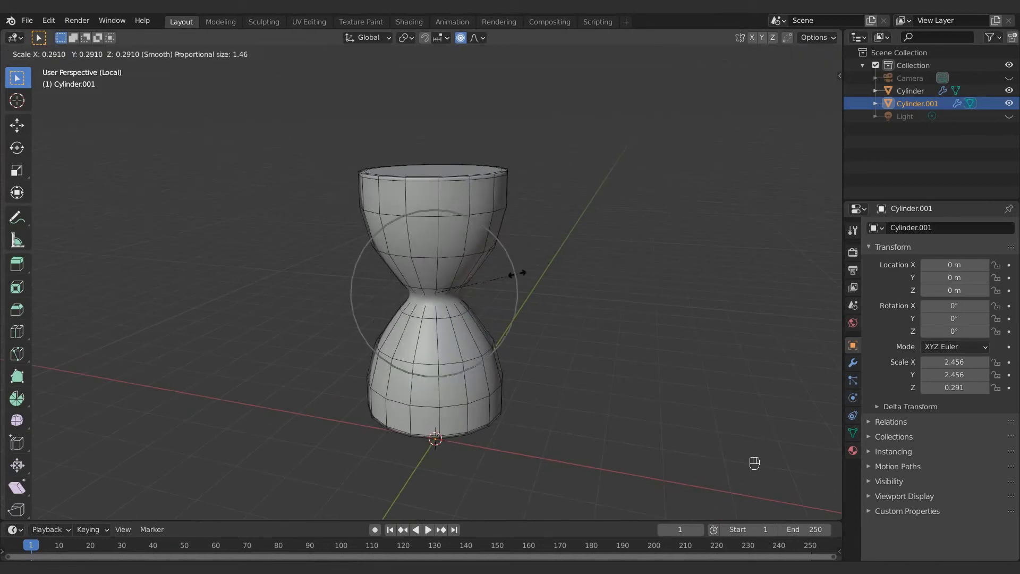
click(470, 282)
Widen the pinched waist by a factor of about 1.19 with a proportional size of about 1.61.
key(s)
scroll(558, 292, down, 1)
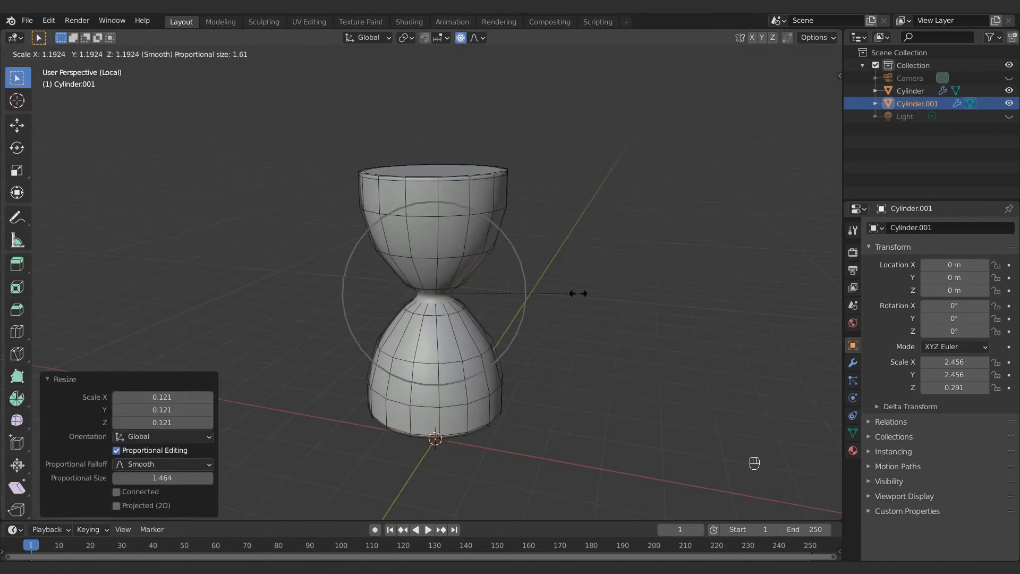
click(579, 293)
Return to Object Mode, leave local view and save the file.
key(Tab)
key(KP_Divide)
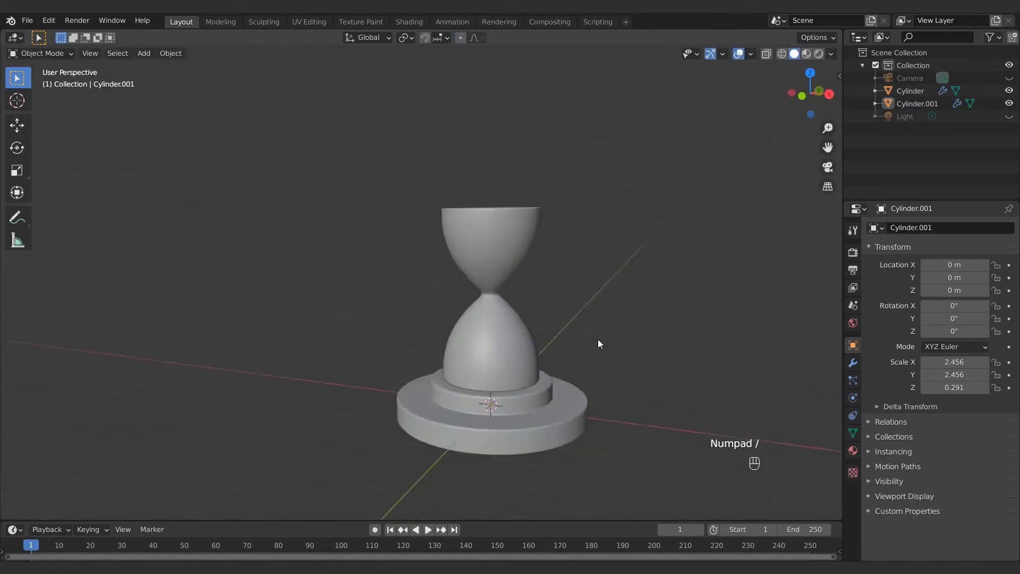
key(ctrl+s)
key(Return)
shift+middle_drag(646, 309, 585, 275)
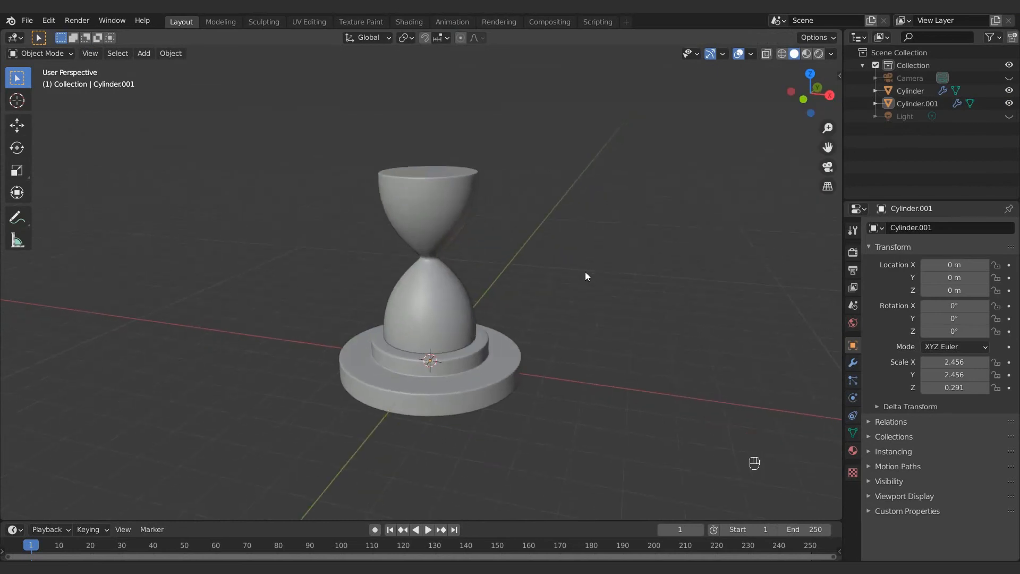
Duplicate the base and move the copy up about 5.53 m along Z.
click(520, 351)
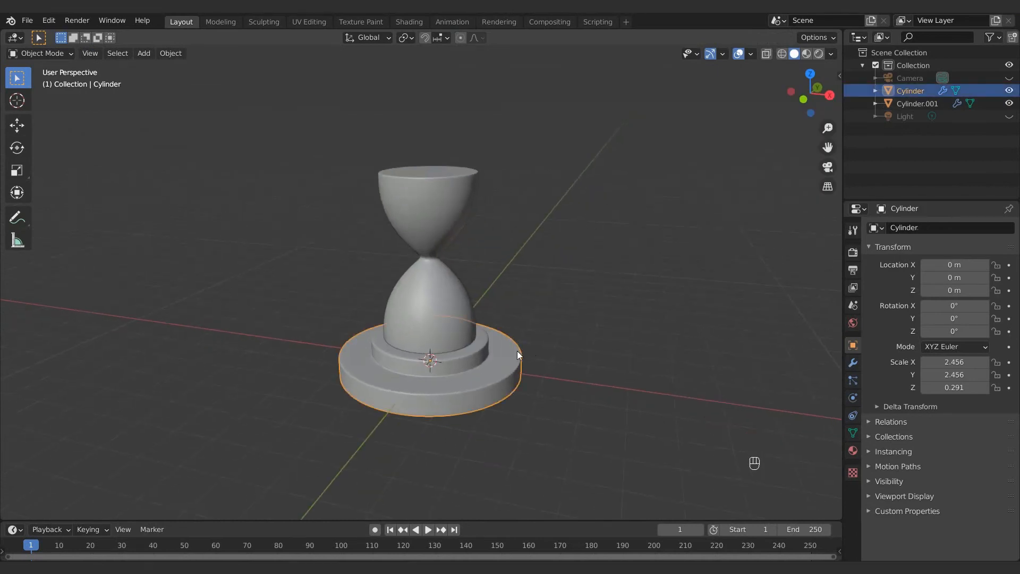
key(shift+d)
right_click(518, 346)
key(g)
key(z)
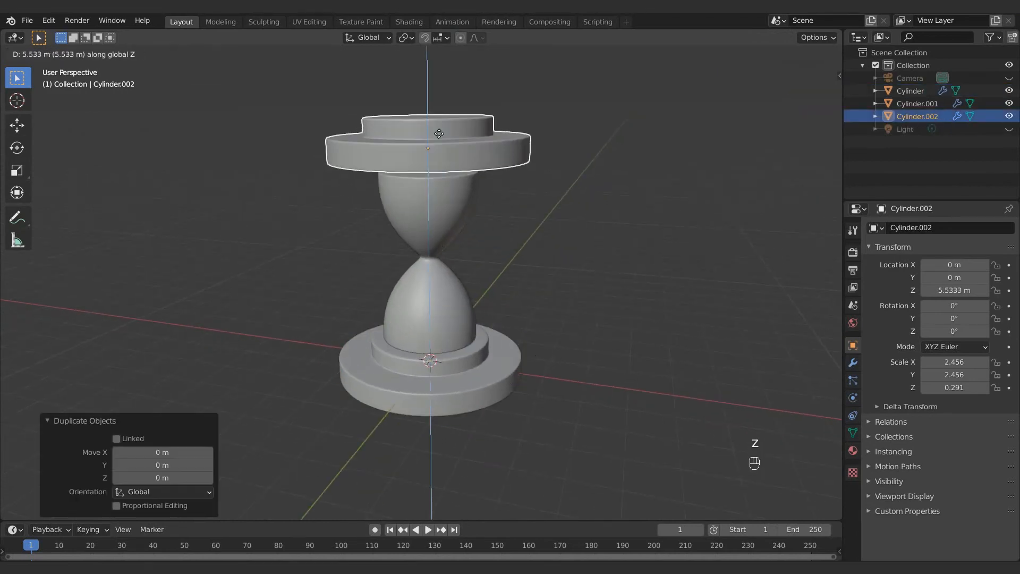
click(518, 138)
Rotate the upper copy of the base 180° around the Y axis.
text(r180)
key(BackSpace)
key(BackSpace)
key(BackSpace)
key(BackSpace)
text(y180)
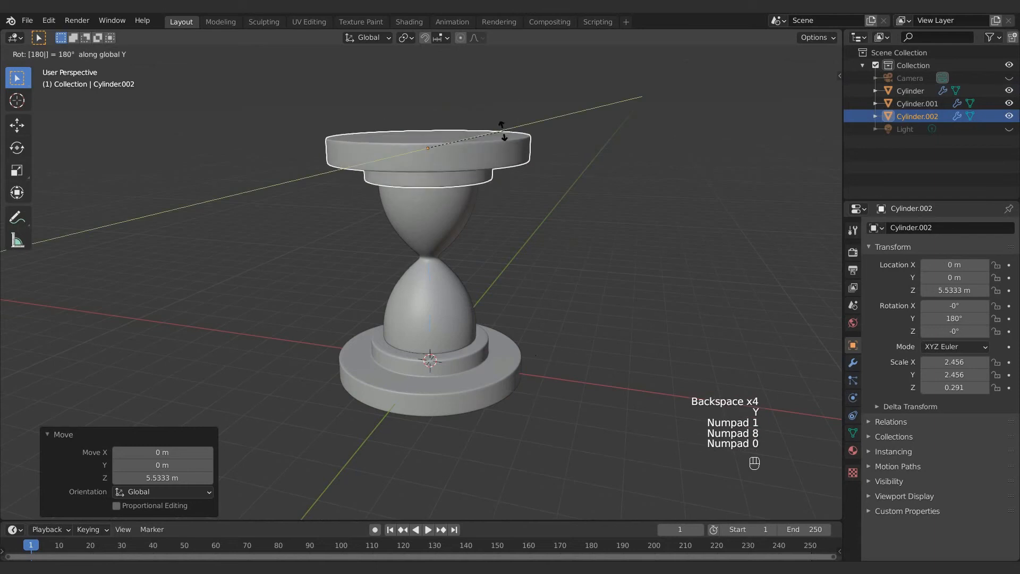
key(KP_Enter)
From the front view, raise the upper plate to about 5.73 m on Z so it meets the glass rim.
middle_drag(515, 198, 497, 175)
key(KP_1)
click(449, 153)
click(18, 125)
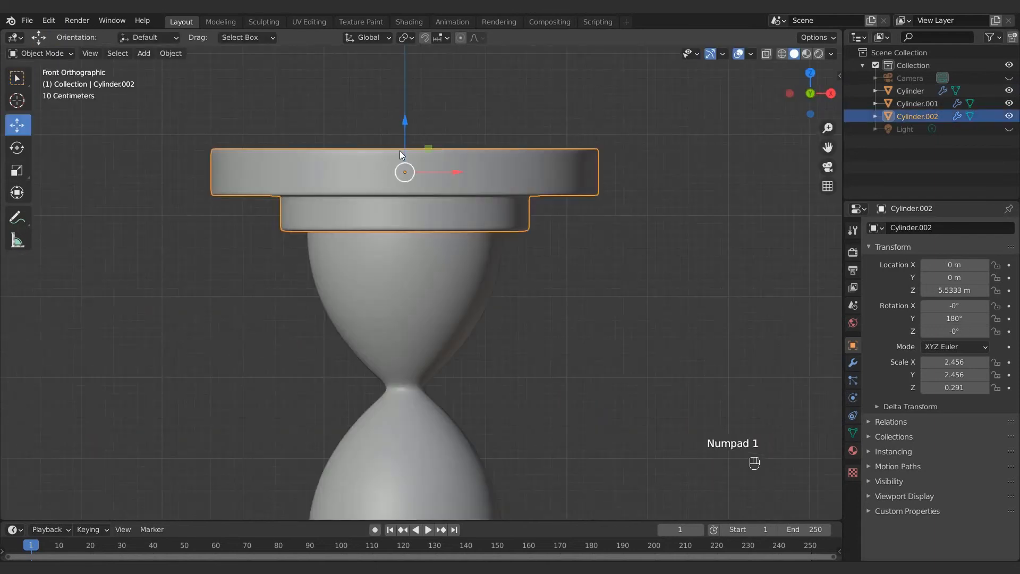
drag(406, 138, 410, 122)
click(410, 121)
scroll(486, 230, up, 4)
click(437, 158)
scroll(436, 158, down, 2)
drag(353, 49, 352, 72)
click(350, 59)
click(597, 277)
scroll(596, 279, down, 5)
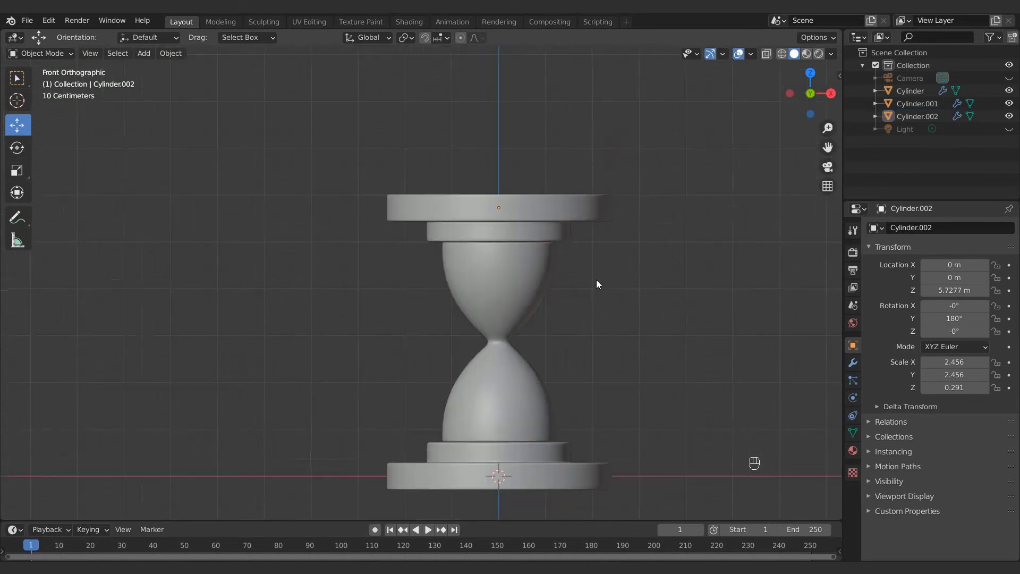
Snap the 3D cursor to the selected part of the lower base's outer ledge on the X axis side.
middle_drag(596, 279, 493, 321)
middle_drag(493, 322, 477, 376)
key(Tab)
key(Tab)
click(465, 354)
key(Tab)
scroll(476, 376, up, 3)
key(shift+s)
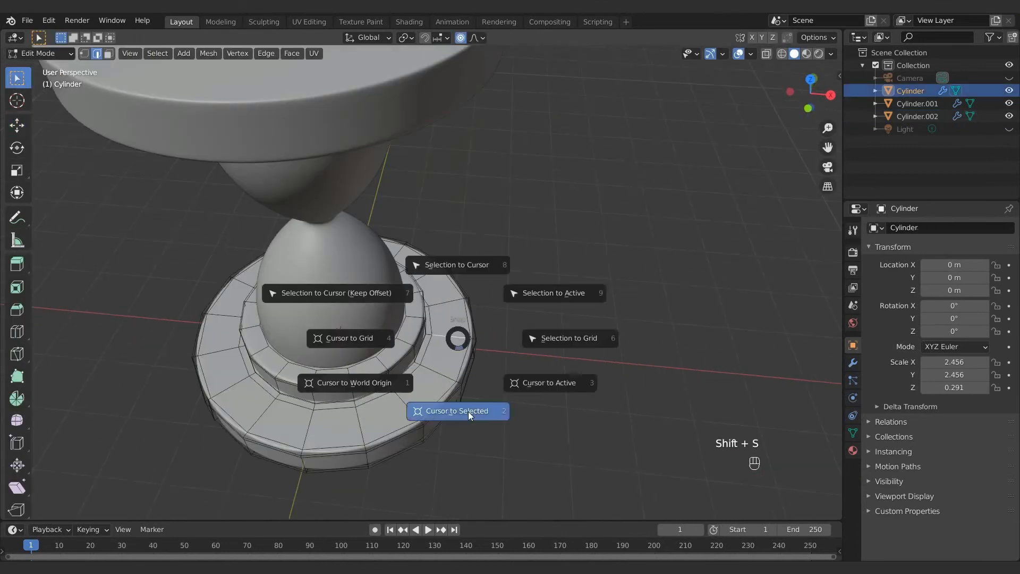
key(Tab)
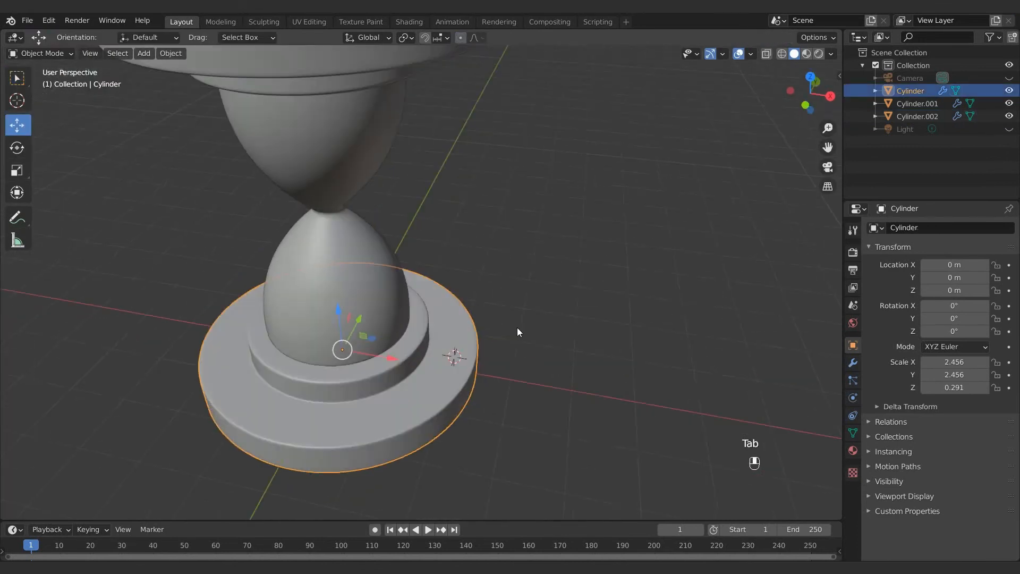
Add a 16-vertex cylinder at the 3D cursor, scaled to about 0.302 and shifted about -0.037 m along X.
key(shift+s)
click(546, 317)
key(shift+a)
click(605, 381)
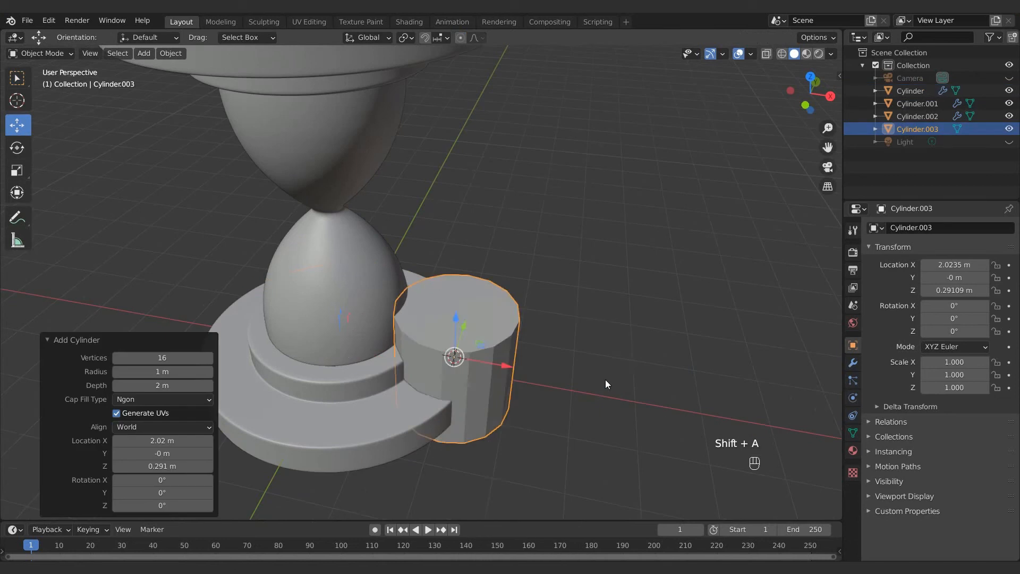
key(s)
click(525, 336)
middle_drag(525, 336, 485, 291)
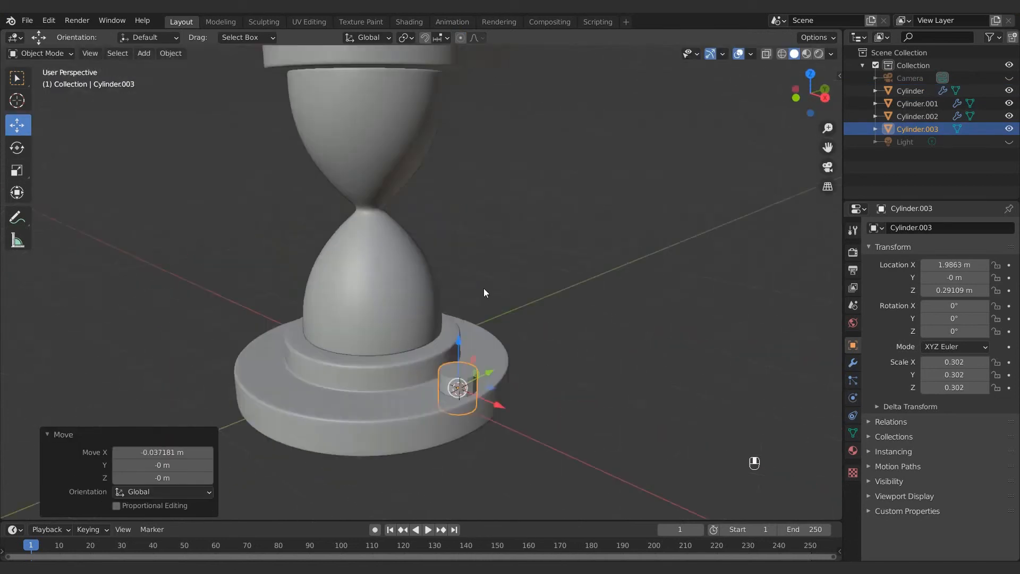
Give the small cylinder a level 3 Subdivision Surface modifier and add an edge loop near its top edge.
key(ctrl+3)
key(Tab)
scroll(490, 292, up, 3)
key(ctrl+r)
click(486, 348)
click(476, 394)
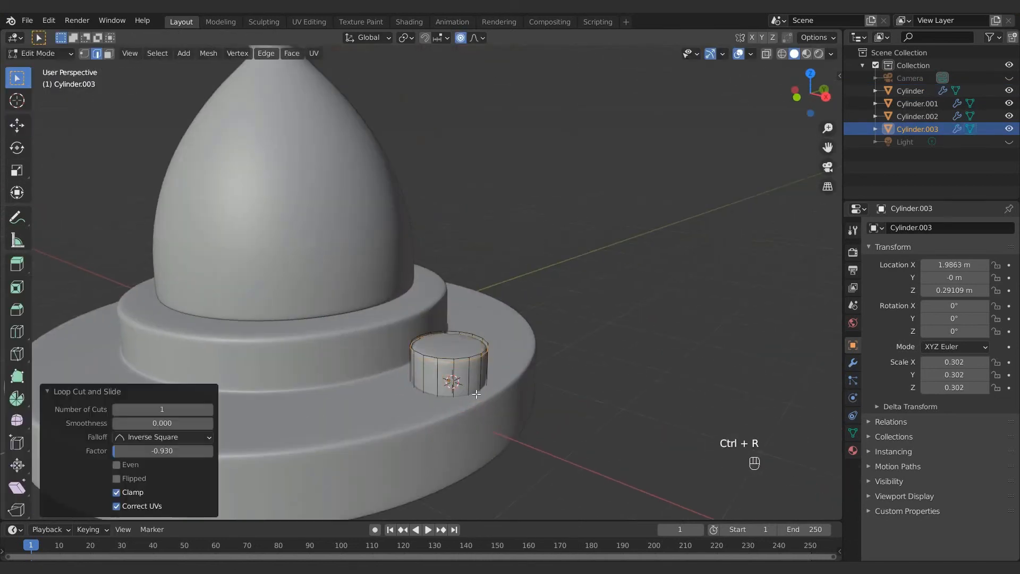
Inset the small cylinder's top face by about 0.15 m.
key(ctrl+r)
key(Escape)
key(3)
click(449, 345)
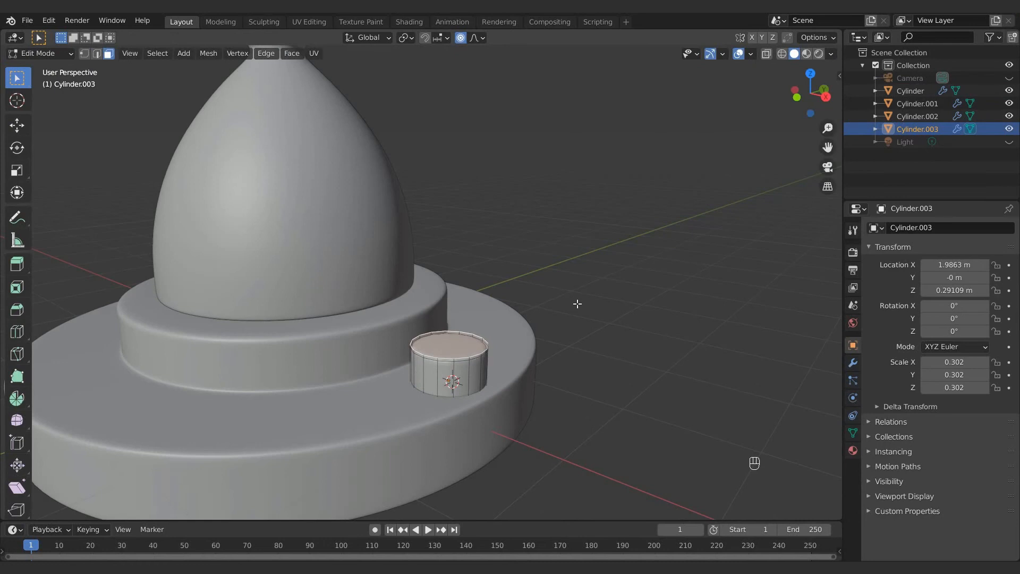
key(i)
click(571, 307)
Select the small cylinder's upper vertex rings and raise them about 3.01 m along Z with proportional editing off.
click(85, 54)
click(766, 53)
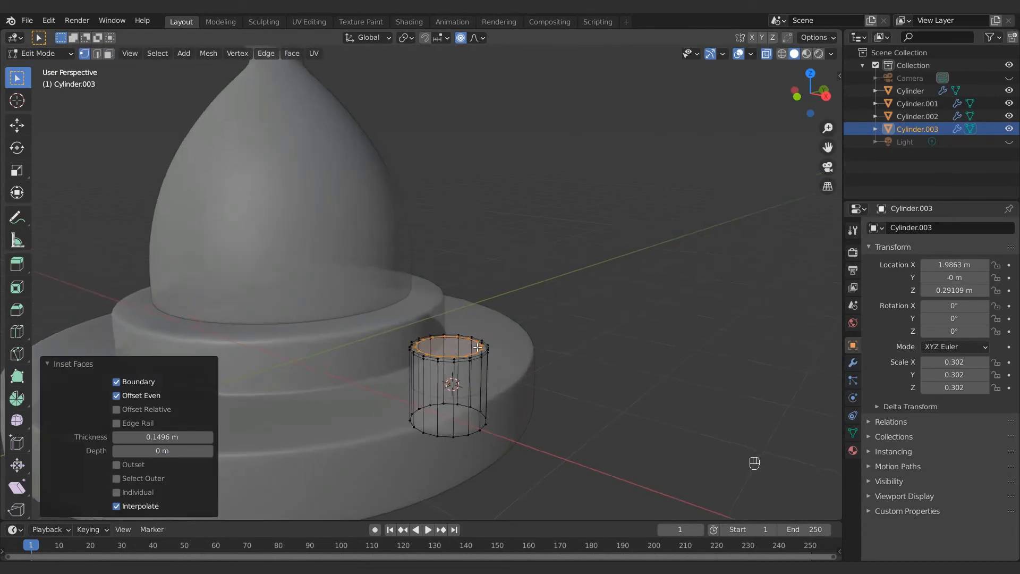
click(510, 313)
ctrl+right_drag(496, 317, 501, 340)
middle_drag(518, 342, 542, 313)
key(2)
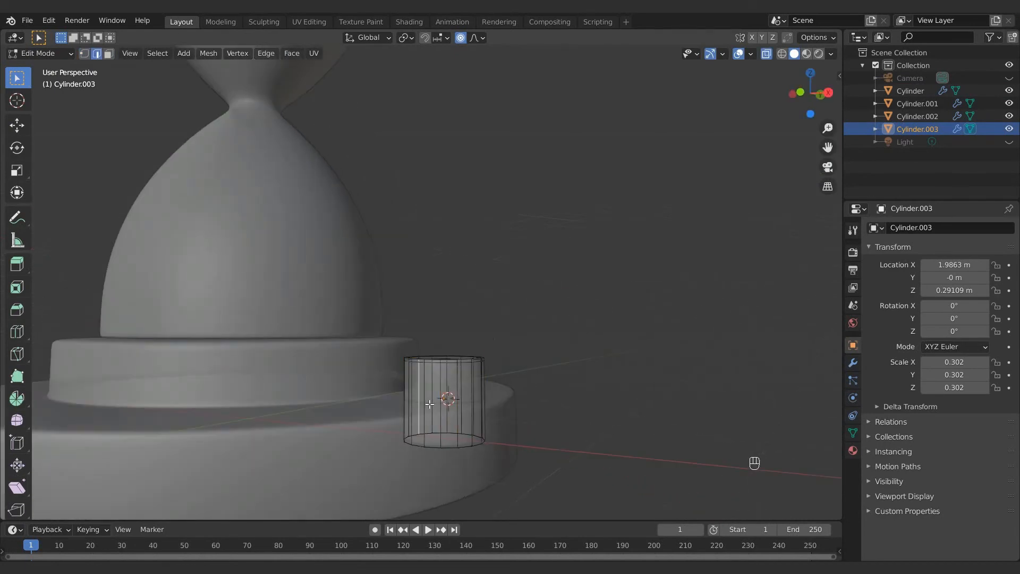
middle_drag(432, 365, 430, 388)
ctrl+right_drag(516, 309, 488, 355)
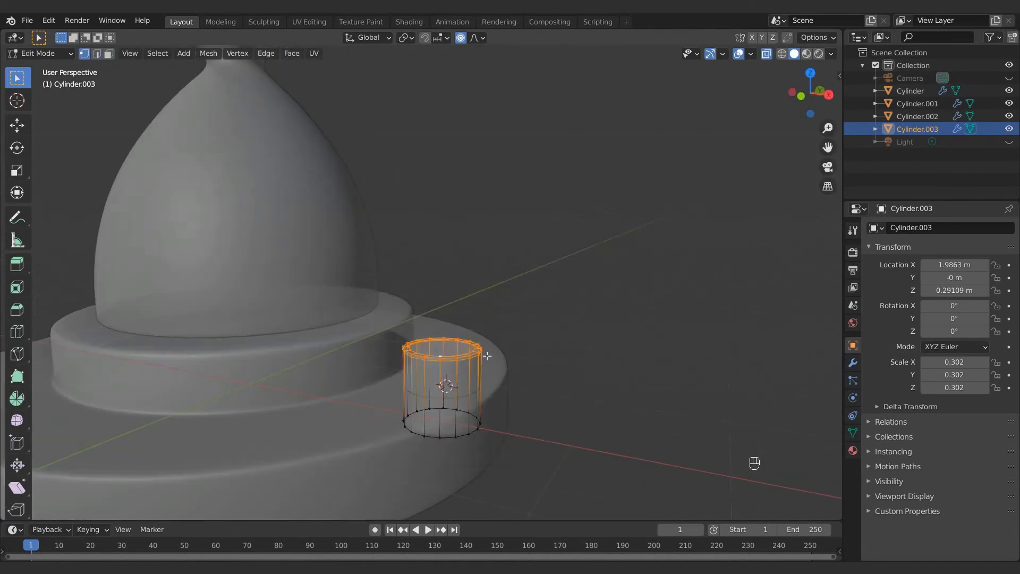
scroll(487, 354, down, 2)
key(g)
key(z)
key(Escape)
key(o)
key(g)
key(z)
click(478, 109)
scroll(478, 160, down, 3)
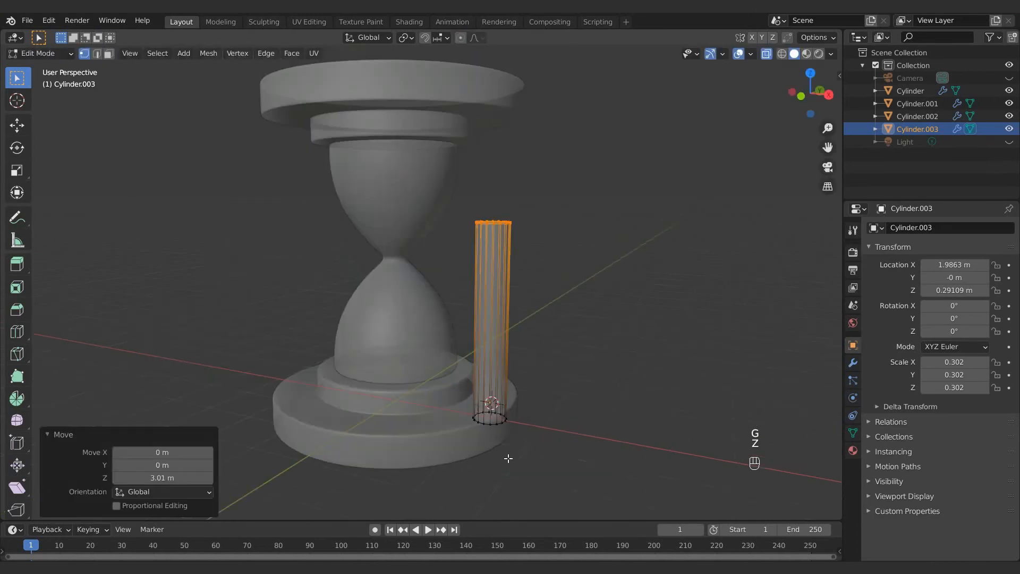
Raise the post's upper end further along Z until it meets the hourglass's top plate.
middle_drag(537, 330, 538, 303)
key(g)
key(z)
click(553, 176)
key(Tab)
middle_drag(612, 312, 488, 310)
Add seven evenly spaced horizontal edge loops along the post's height.
key(Tab)
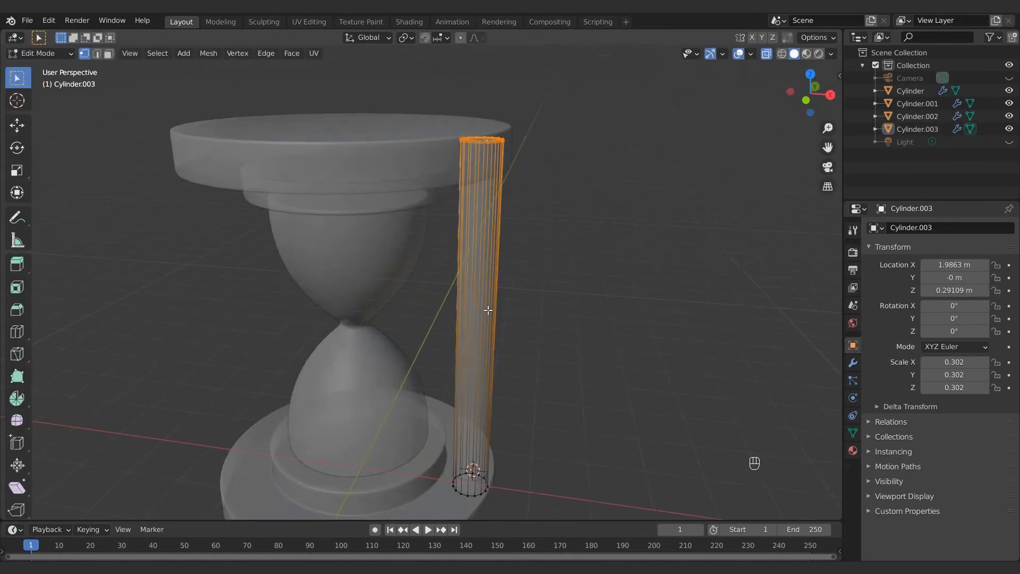
key(ctrl+r)
key(7)
key(KP_Enter)
key(KP_Enter)
Taper the post toward its middle by scaling down its central edge loop with smooth proportional editing.
click(96, 53)
key(alt+a)
scroll(474, 338, up, 3)
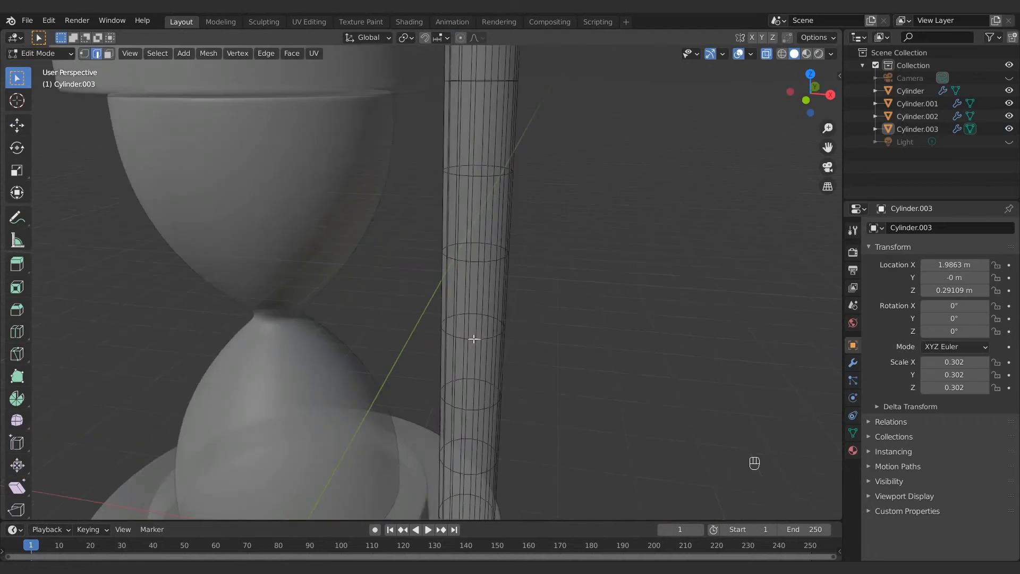
scroll(647, 284, down, 4)
key(o)
key(s)
scroll(578, 292, down, 5)
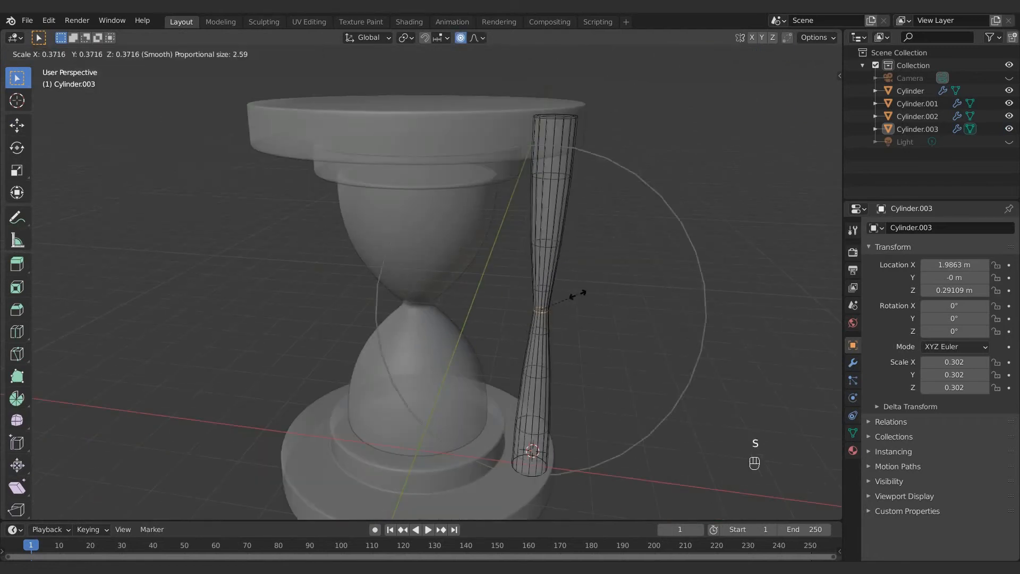
scroll(566, 276, up, 12)
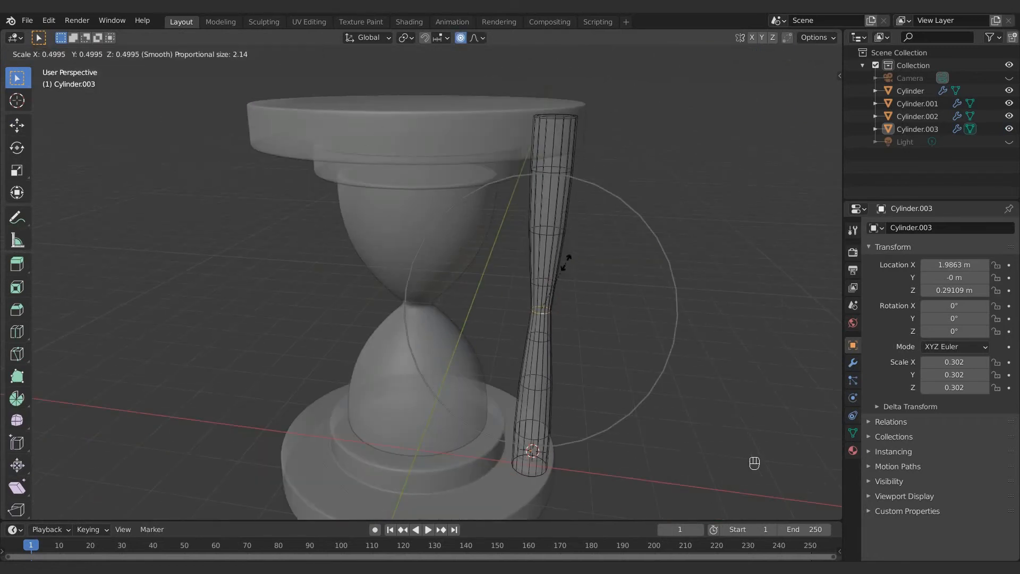
scroll(563, 272, down, 4)
click(575, 250)
key(Tab)
middle_drag(650, 264, 629, 284)
click(766, 54)
Snap the 3D cursor to the glass body's origin and set the pivot point to 3D Cursor for the post.
scroll(685, 199, down, 2)
middle_drag(713, 211, 531, 224)
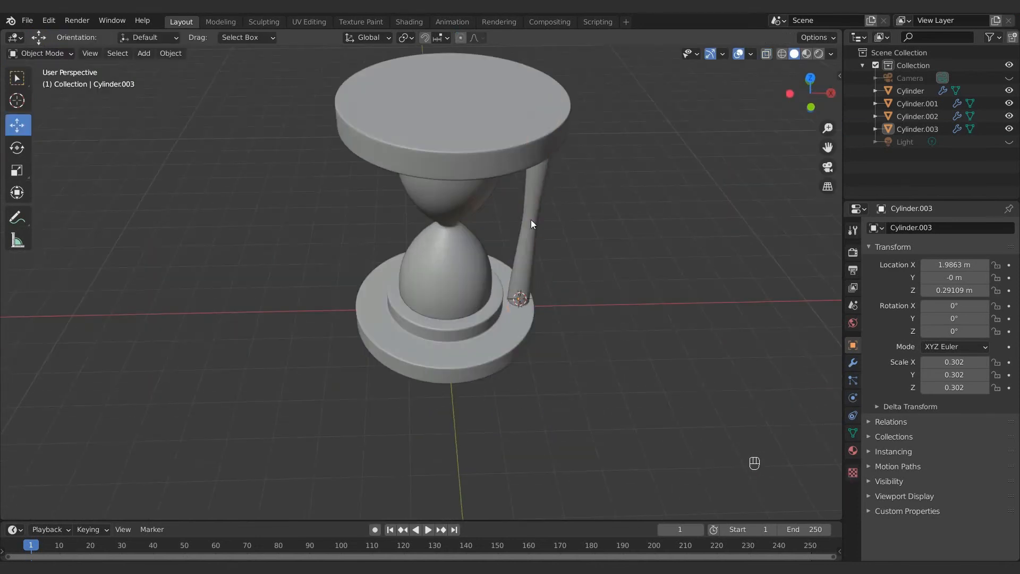
click(450, 248)
key(shift+s)
click(441, 315)
click(526, 239)
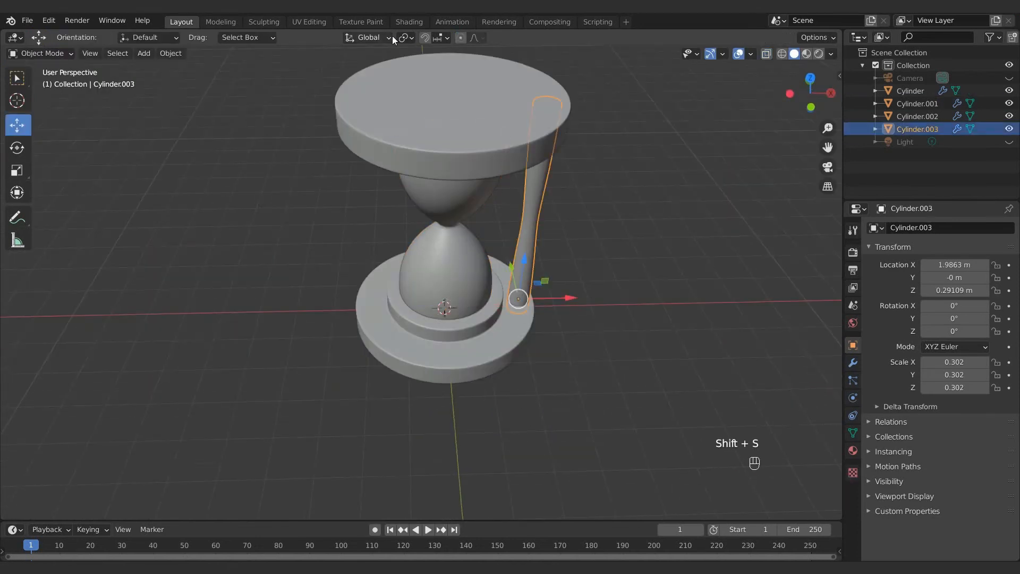
click(405, 37)
click(425, 80)
Duplicate the post in place and rotate the copy 120° about the global Z axis.
key(shift+d)
right_click(604, 182)
text(rz)
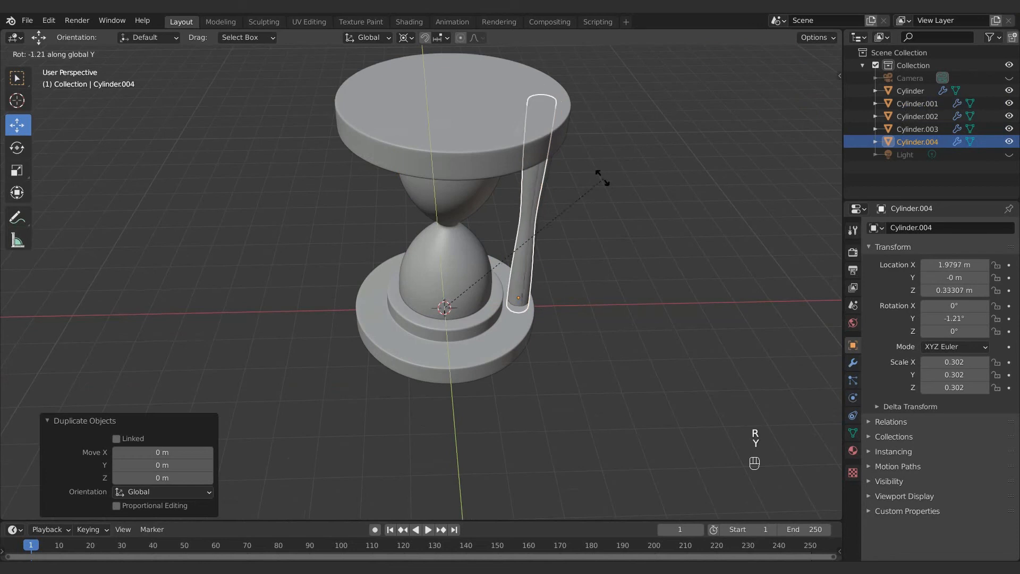
text(120)
key(KP_Enter)
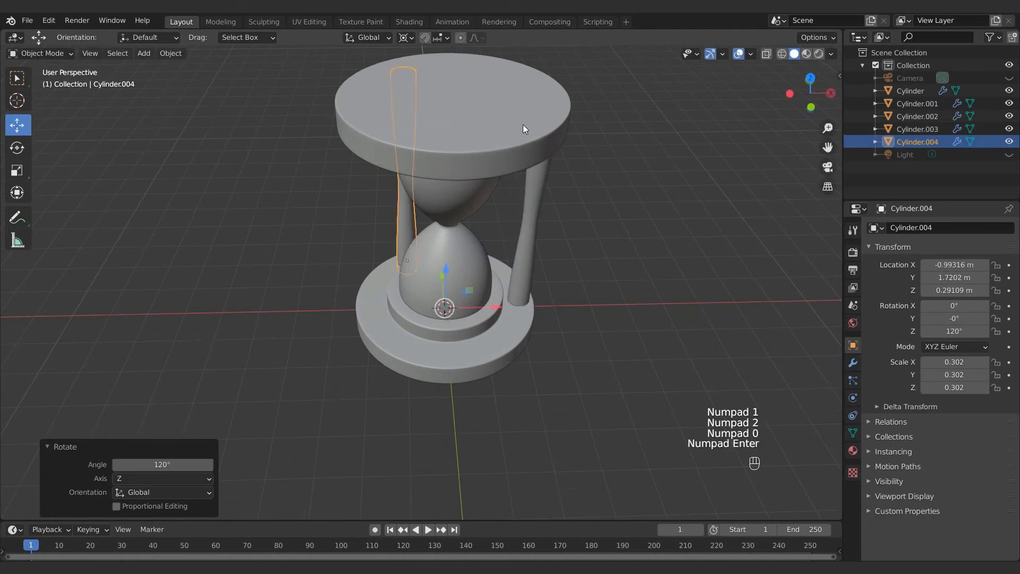
Duplicate the second post and rotate this third post another 120° about Z.
key(shift+d)
right_click(523, 125)
text(rz120)
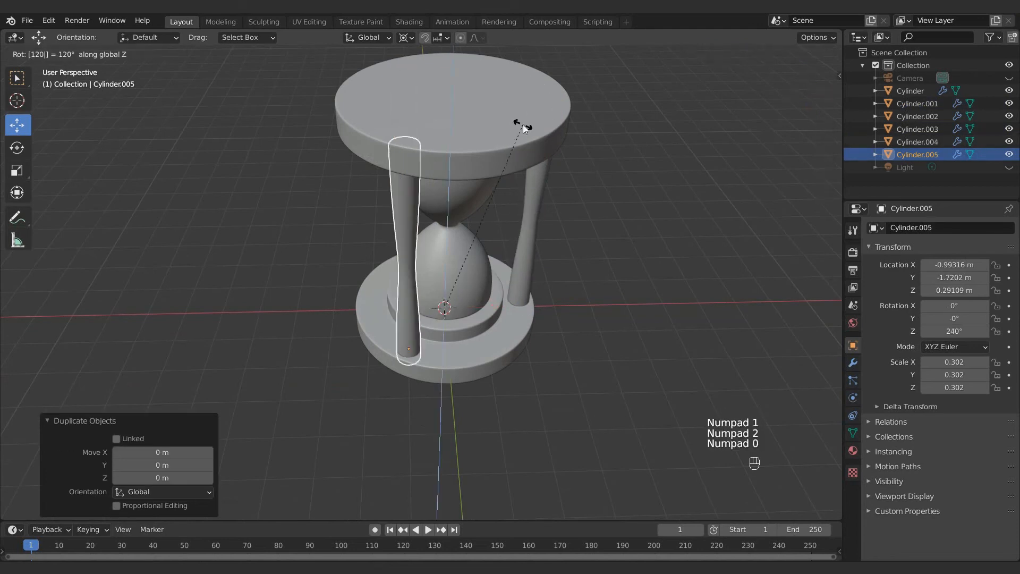
key(KP_Enter)
middle_drag(523, 124, 575, 293)
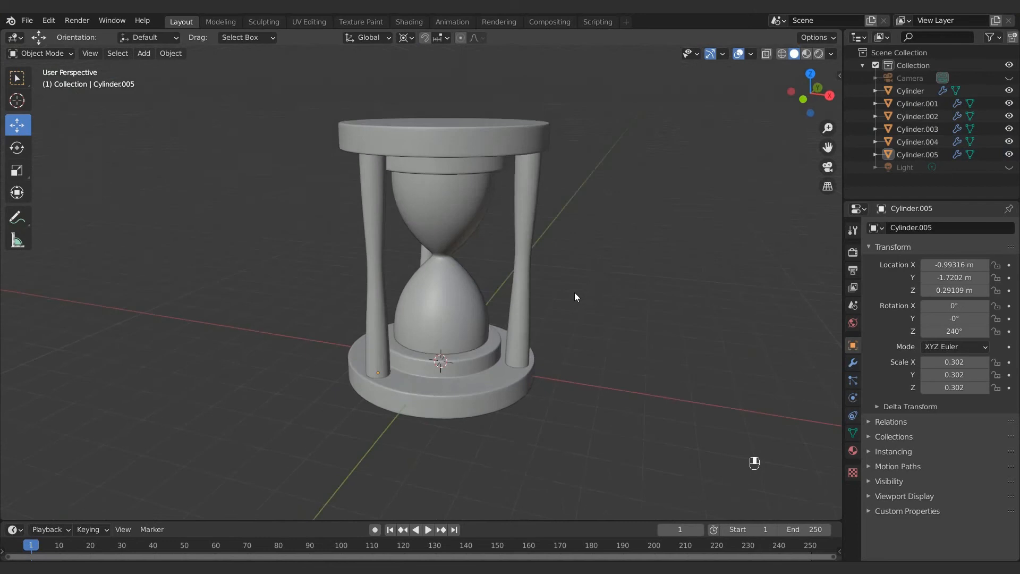
Give the glass body a double wall with a Solidify modifier and adjust its thickness.
click(853, 364)
click(913, 231)
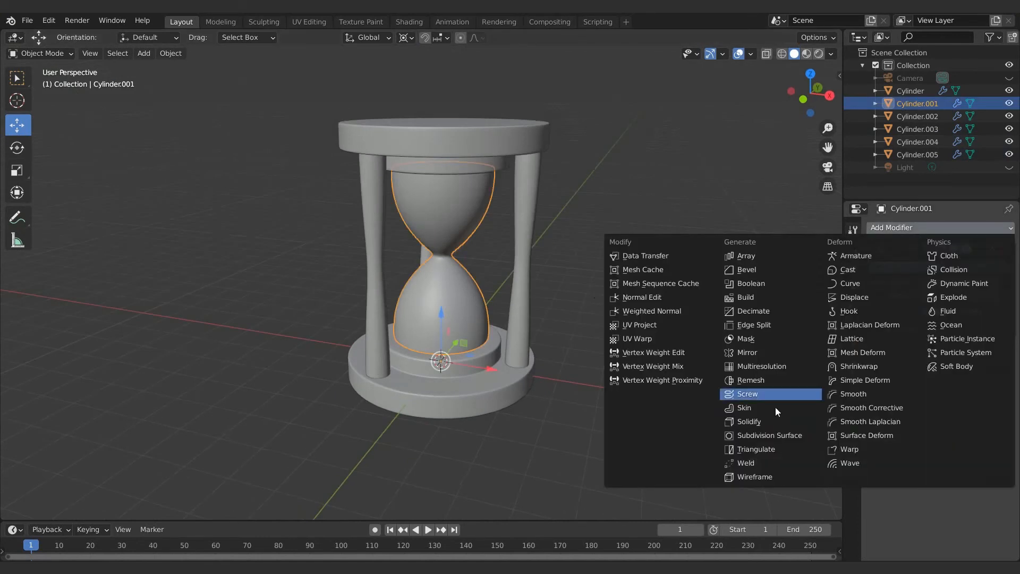
click(776, 407)
scroll(503, 228, up, 6)
shift+drag(956, 380, 978, 380)
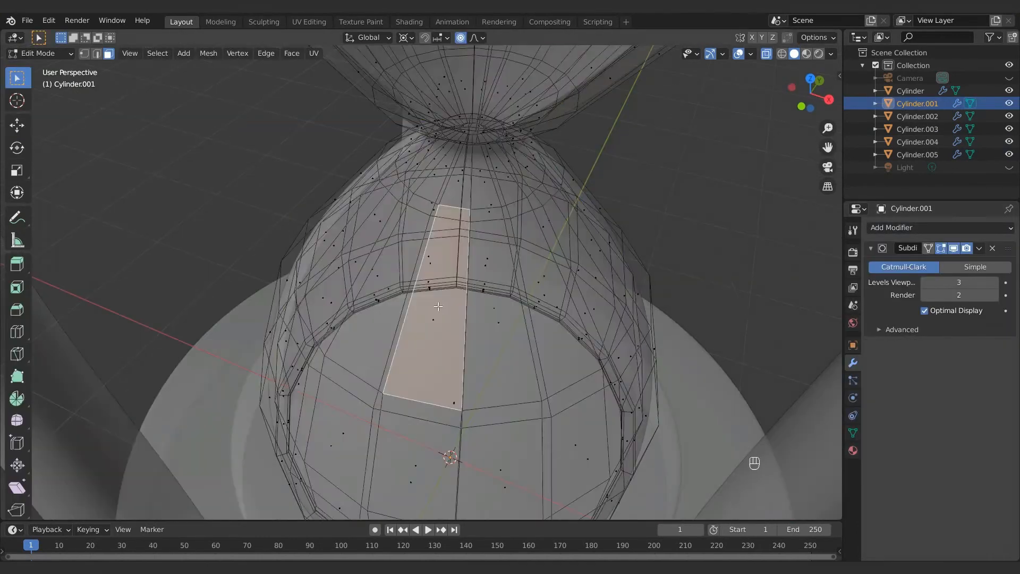
Select the glass body's linked inner shell and separate it into its own object.
key(ctrl+l)
scroll(438, 307, down, 5)
key(p)
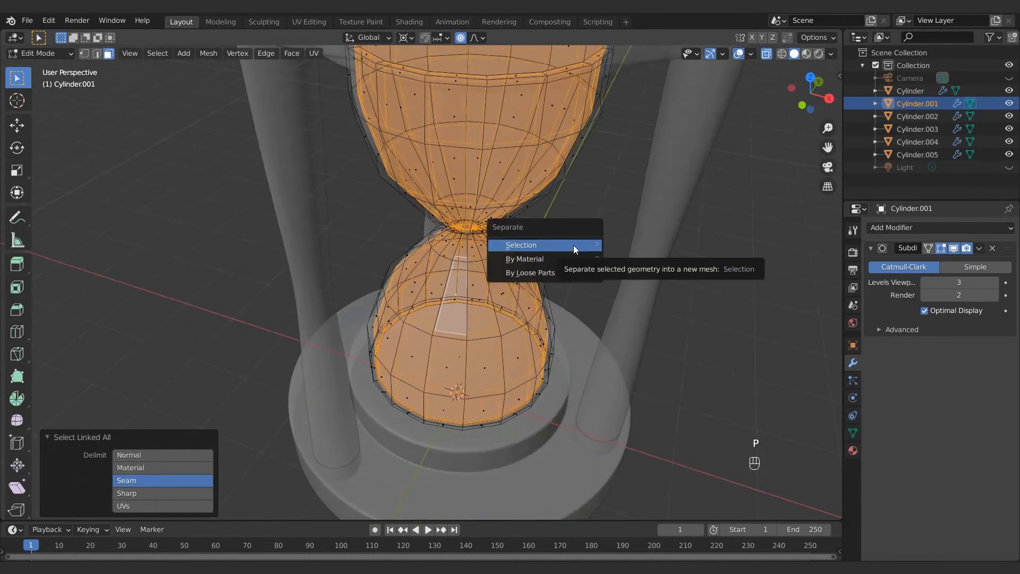
click(573, 244)
middle_drag(571, 243, 550, 204)
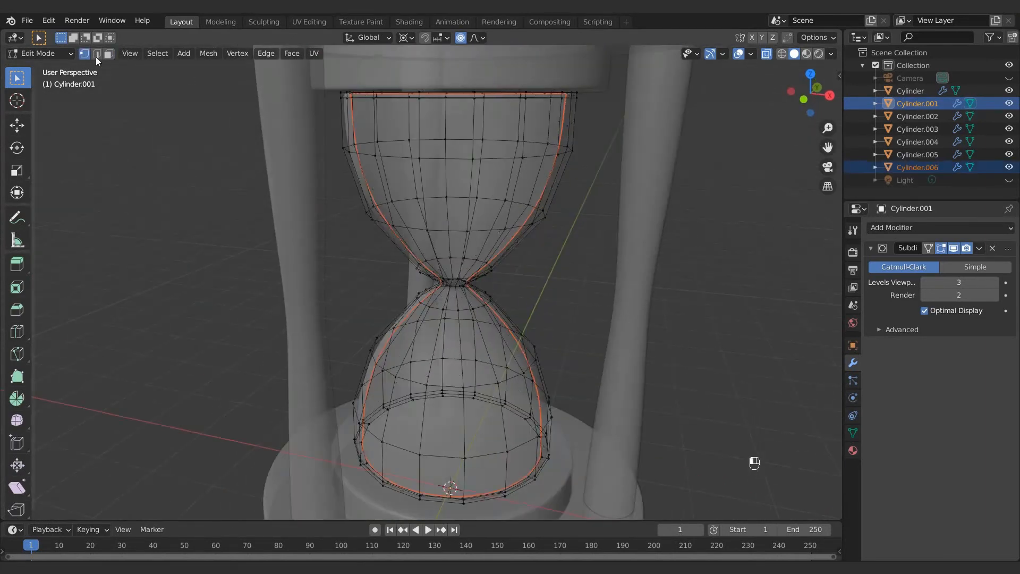
key(Tab)
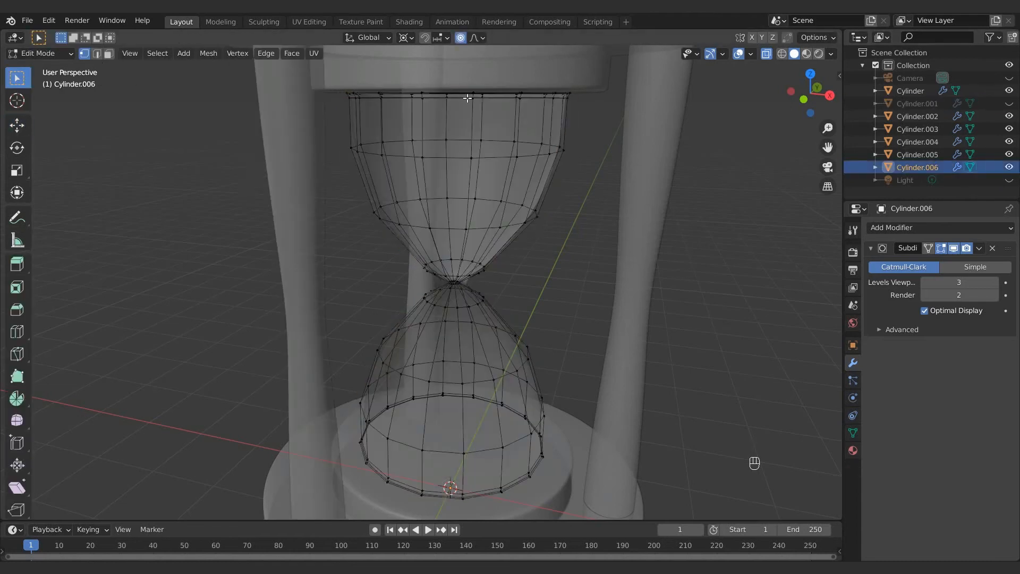
Delete the uppermost vertex rings of the separated inner shell, leaving its upper bulb open.
drag(627, 66, 303, 127)
key(Delete)
click(504, 181)
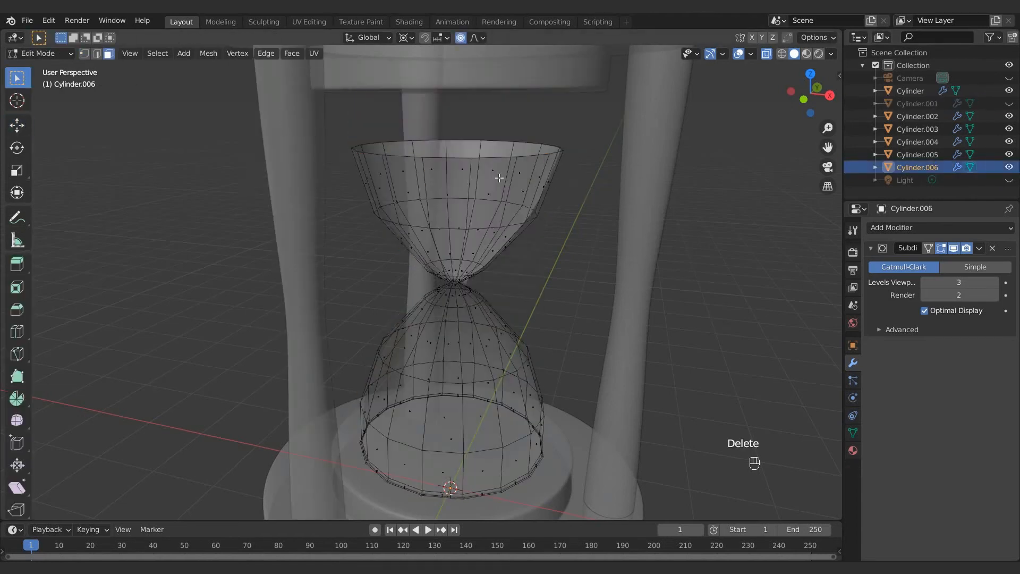
Add a horizontal edge loop in the top band of faces of the inner shell's upper bulb.
middle_drag(529, 182, 537, 162)
key(ctrl+r)
click(510, 215)
key(Tab)
key(Tab)
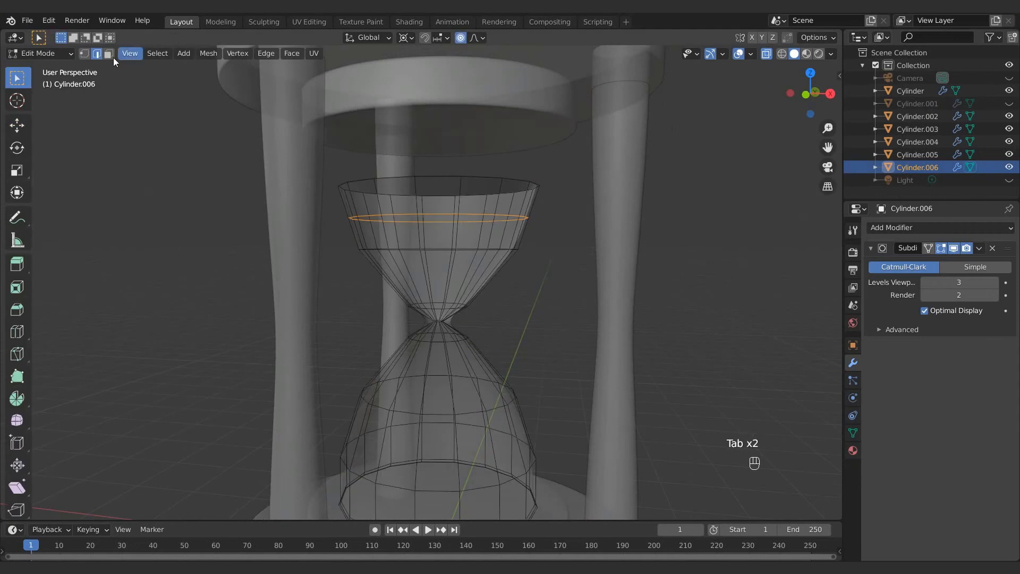
Delete the inner shell's rim and face band above the new edge loop.
middle_drag(510, 215, 499, 211)
alt+click(508, 173)
click(477, 177)
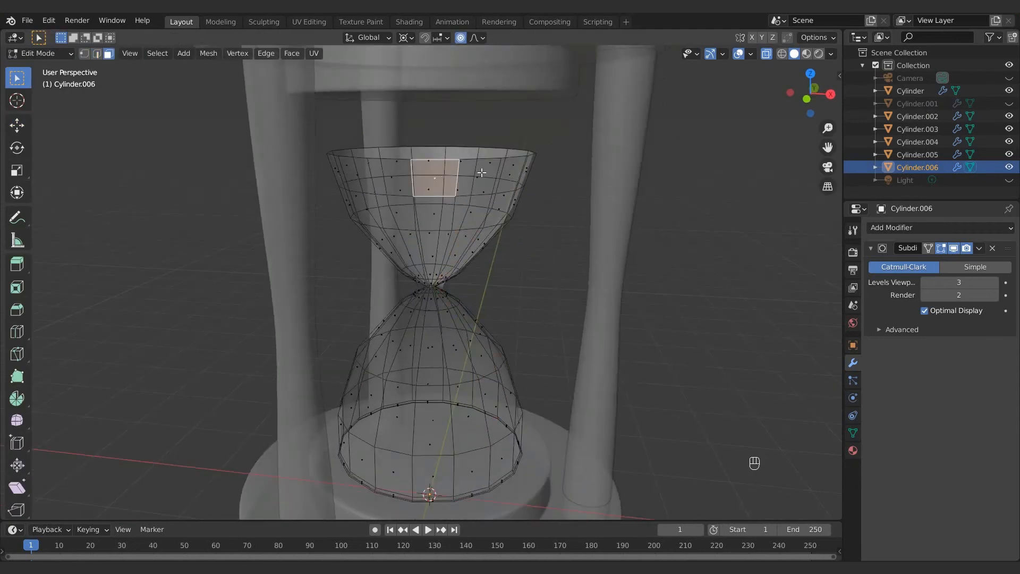
alt+click(453, 174)
click(457, 175)
drag(558, 124, 299, 166)
middle_drag(372, 175, 374, 162)
ctrl+drag(537, 150, 279, 197)
drag(548, 146, 273, 204)
key(Delete)
click(418, 195)
Select the inner shell's open rim and close it with Grid Fill.
middle_drag(491, 219, 104, 87)
key(Tab)
key(Tab)
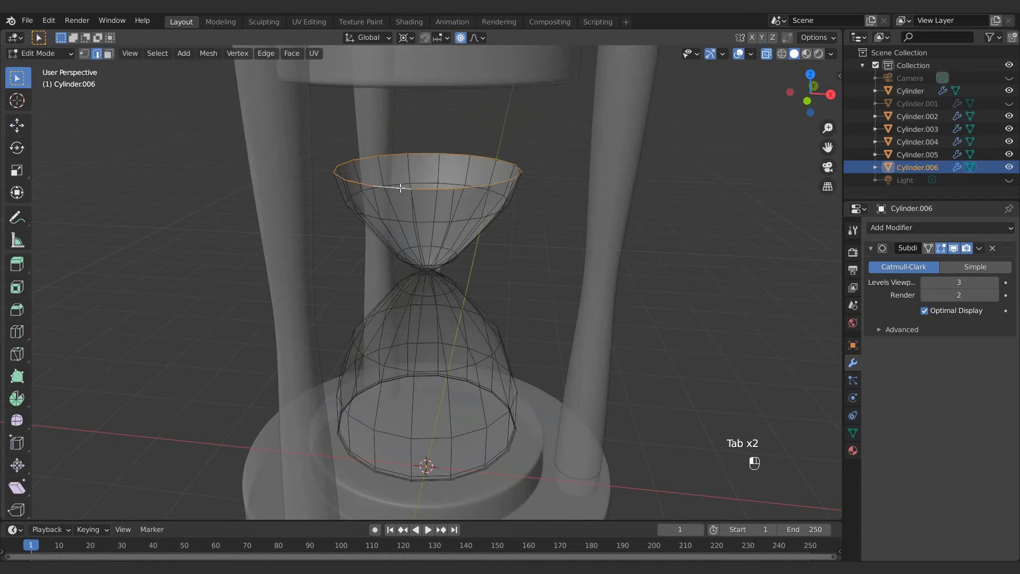
key(space)
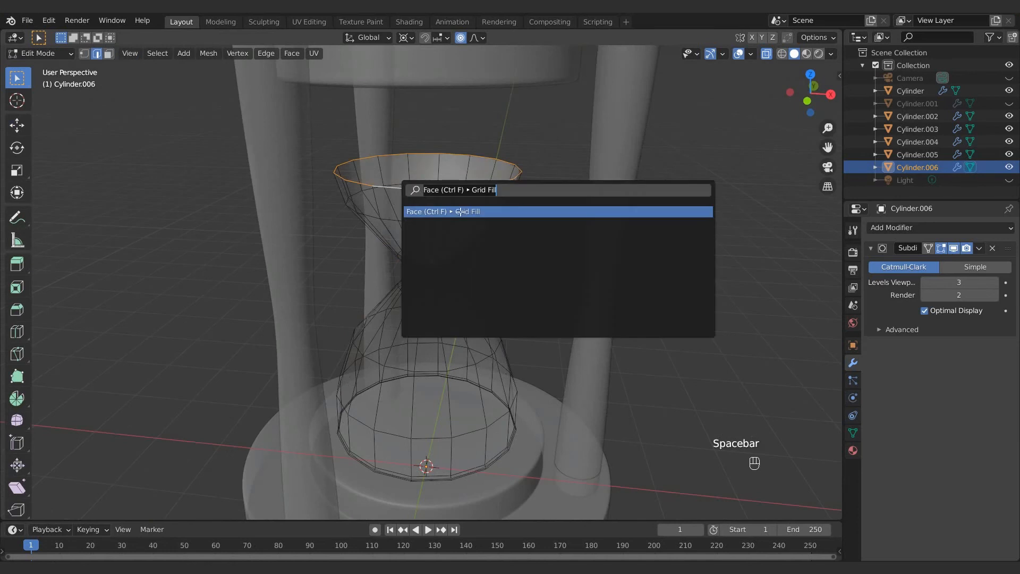
click(460, 211)
key(Tab)
click(546, 194)
Unhide the outer glass body and scale it together with the inner shell by about 1.192.
click(1009, 104)
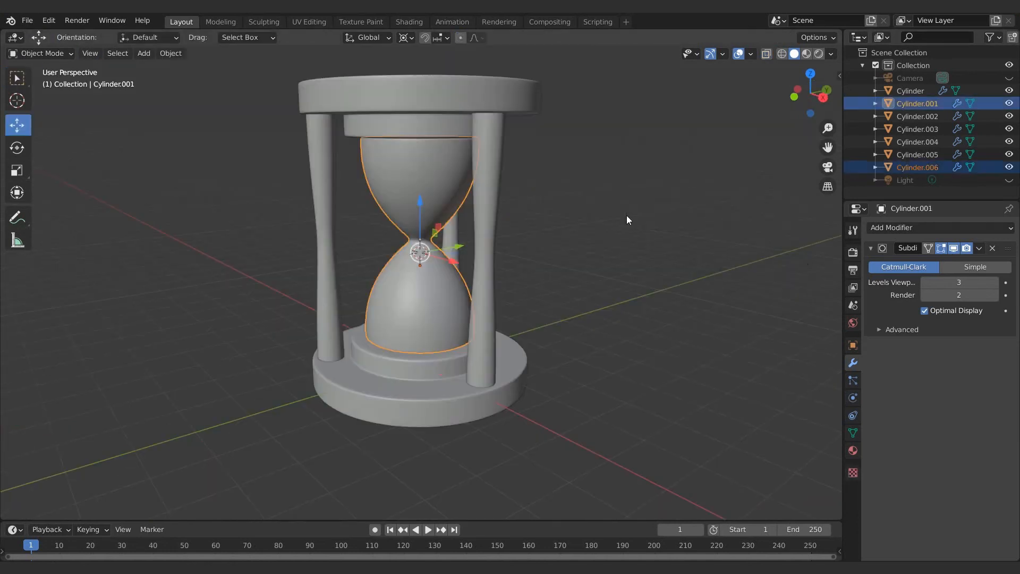
key(s)
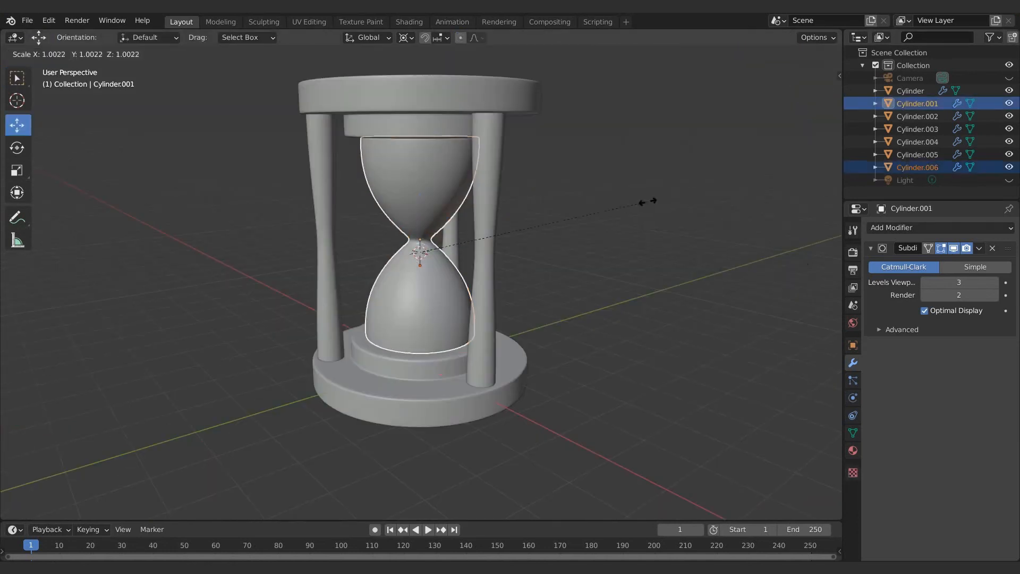
click(691, 199)
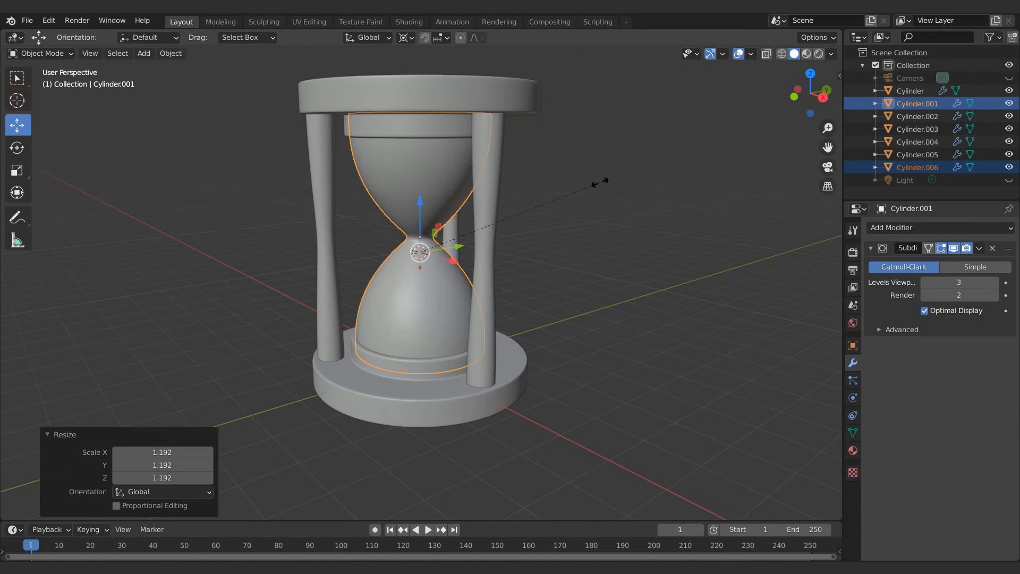
key(s)
key(z)
right_click(570, 188)
click(592, 231)
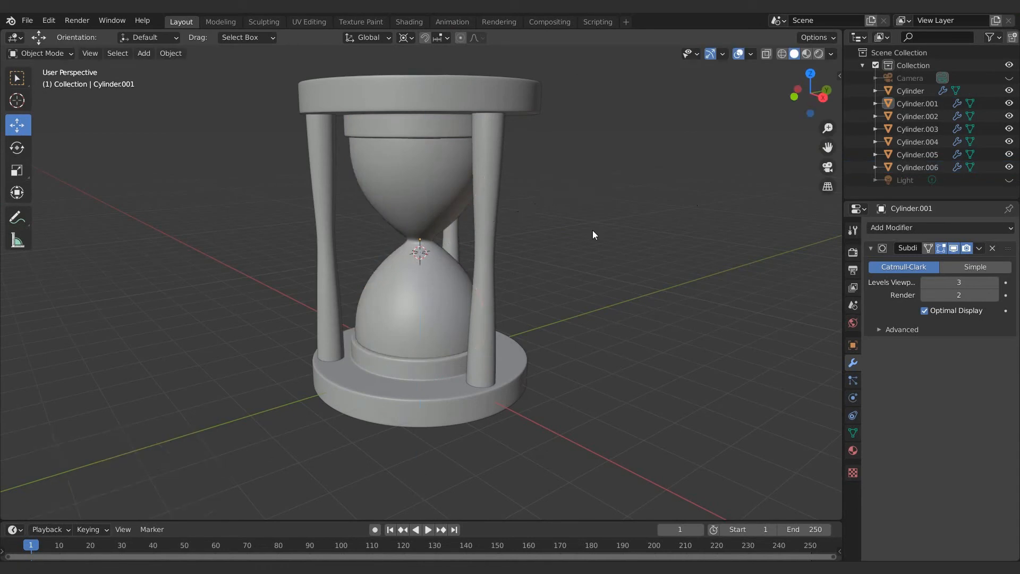
Add a mesh plane, reset the 3D cursor to the world origin and snap the plane to it.
scroll(589, 159, down, 3)
scroll(642, 283, up, 2)
key(shift+a)
mouse_move(642, 284)
click(727, 283)
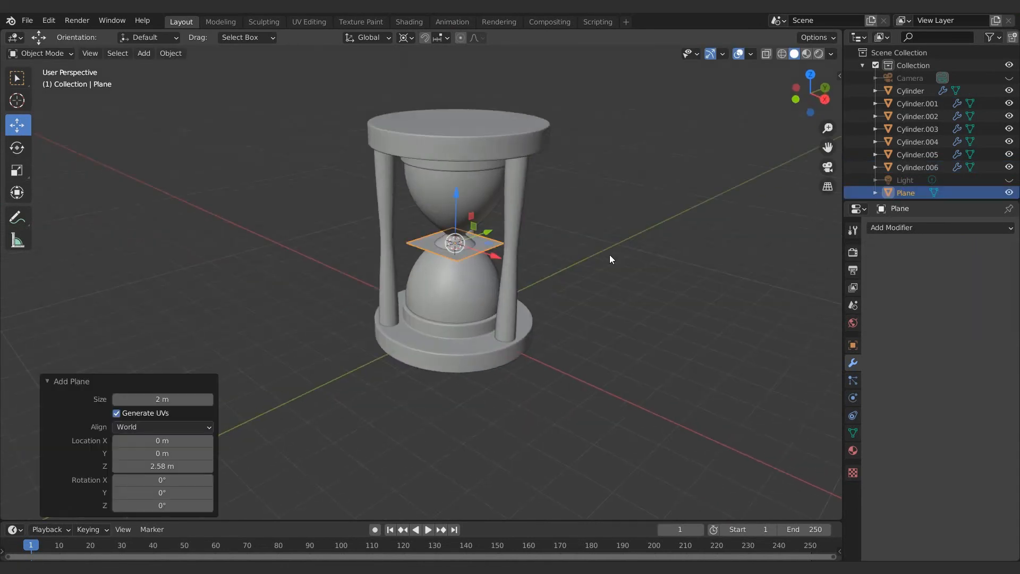
key(shift+s)
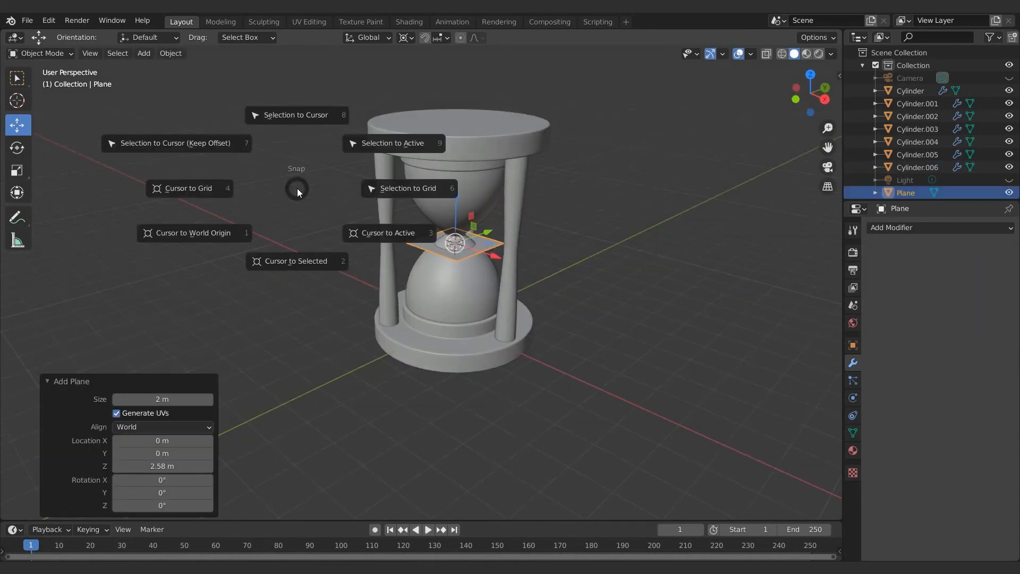
click(235, 229)
key(shift+s)
click(325, 144)
Scale the plane up into a wide ground surface extending far around the hourglass.
key(s)
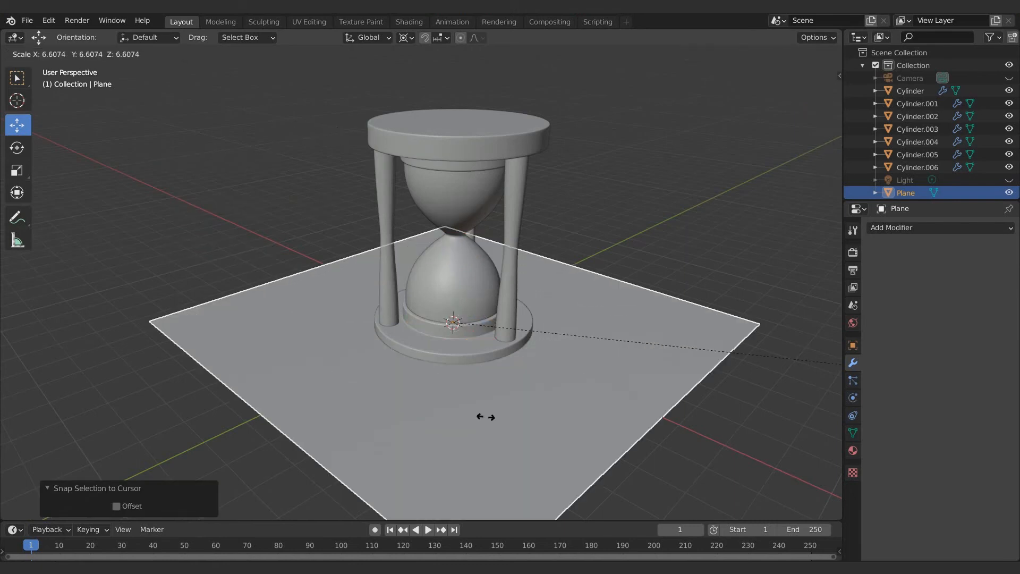
click(744, 399)
scroll(554, 321, down, 6)
key(s)
click(657, 368)
Select all hourglass parts without the ground plane and raise them along Z to rest on it.
drag(656, 139, 409, 423)
shift+click(539, 342)
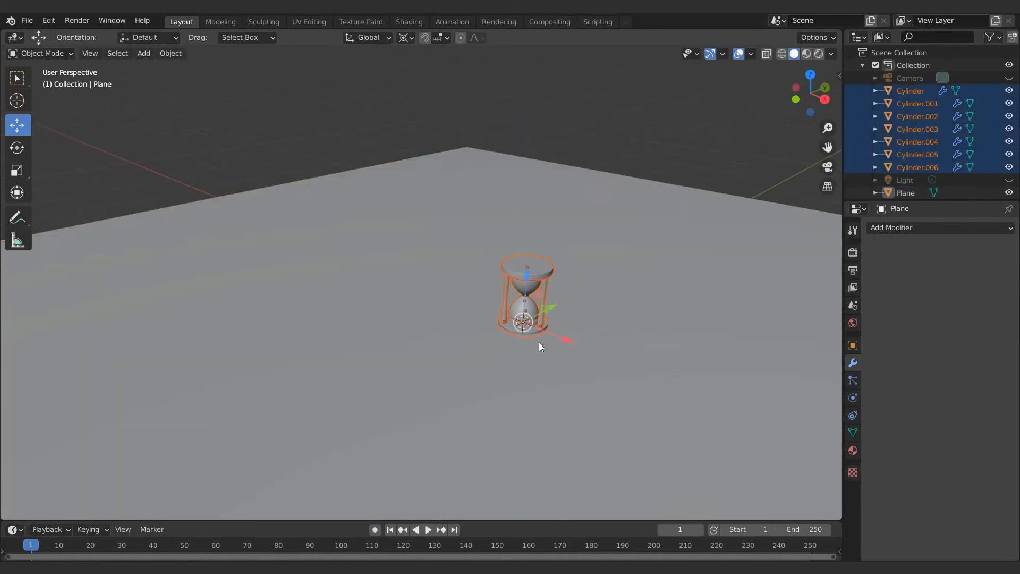
key(KP_1)
key(KP_5)
scroll(514, 329, up, 8)
key(KP_5)
drag(340, 391, 342, 365)
click(674, 339)
Switch to the camera, lock it to the view and frame the whole hourglass.
key(KP_0)
key(n)
click(835, 124)
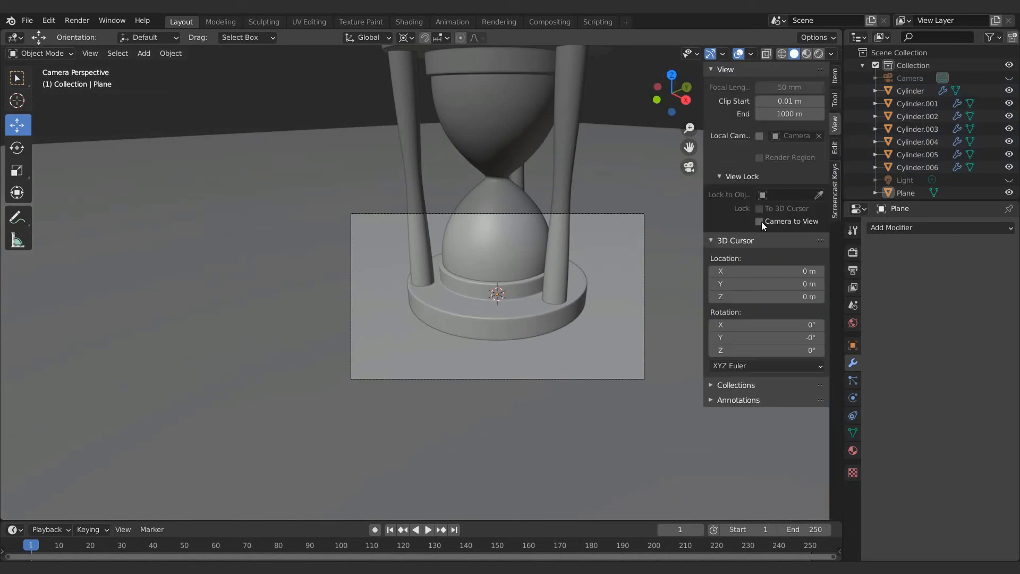
click(759, 221)
scroll(549, 287, down, 5)
middle_drag(492, 299, 517, 298)
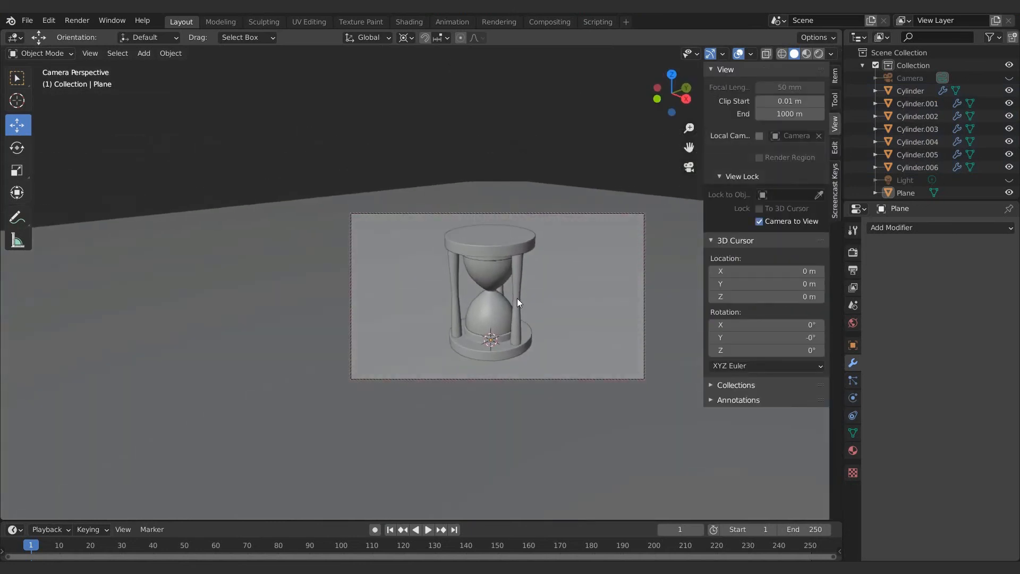
Extrude the ground plane's rear edge upward along Z to form a backdrop wall behind the hourglass.
key(e)
key(z)
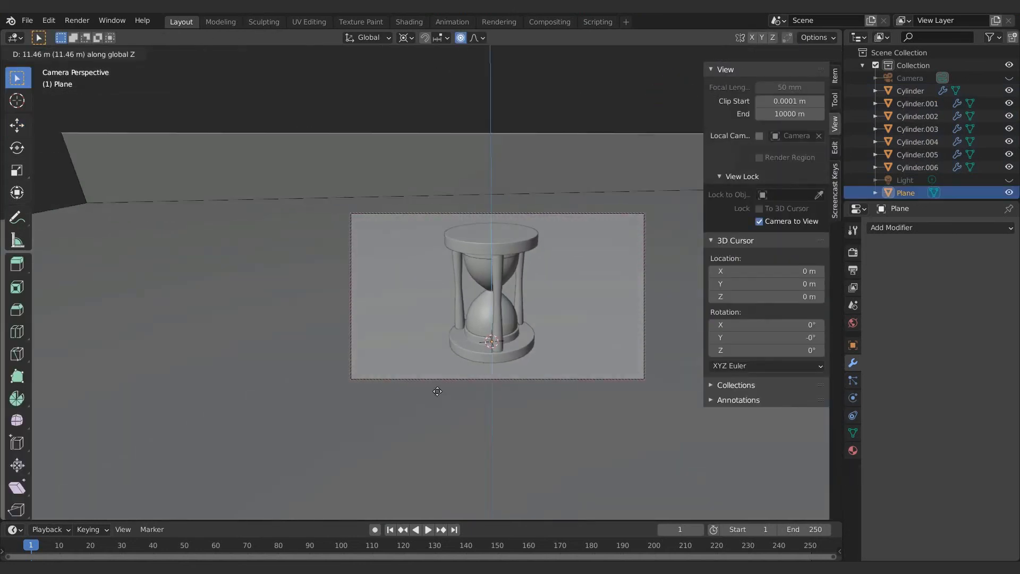
click(479, 155)
Bevel the fold between ground and backdrop wall into a smooth curve and shade the plane smooth.
click(494, 197)
key(ctrl+b)
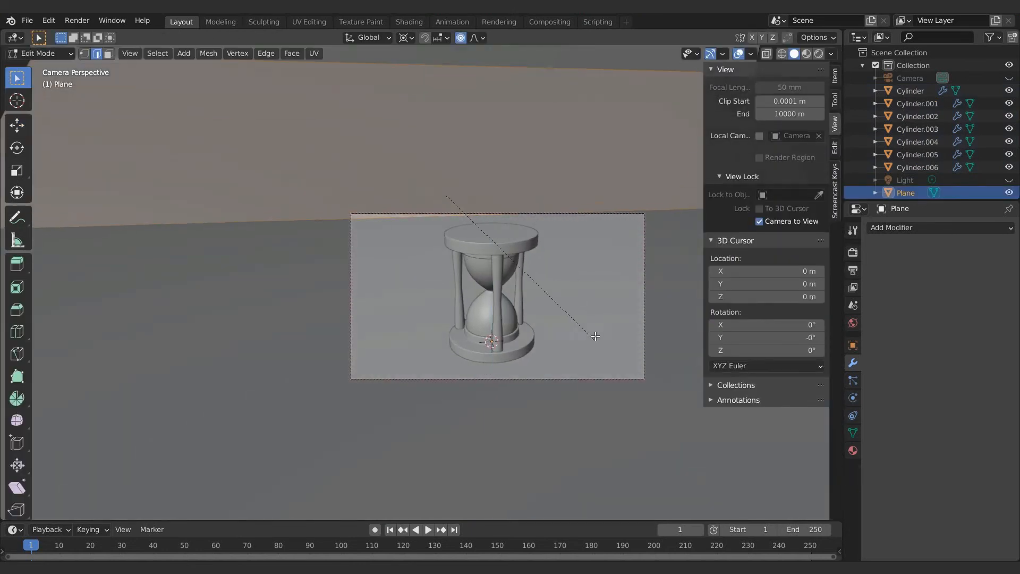
scroll(594, 336, up, 6)
click(594, 336)
key(Tab)
right_click(538, 163)
click(538, 162)
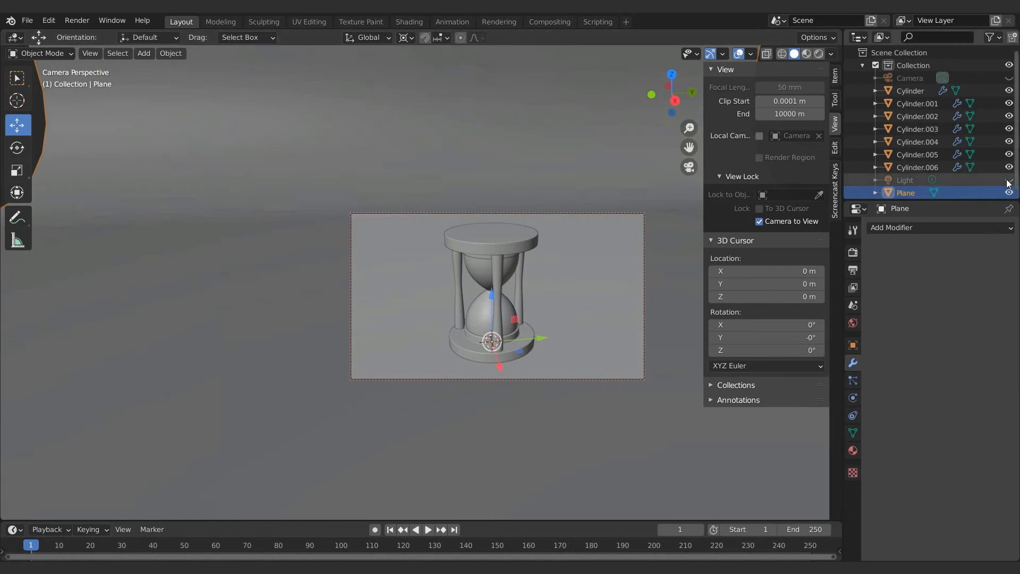
Unhide the light, switch to rendered shading and move the light up and away to one side of the hourglass.
click(1009, 179)
click(818, 54)
click(529, 262)
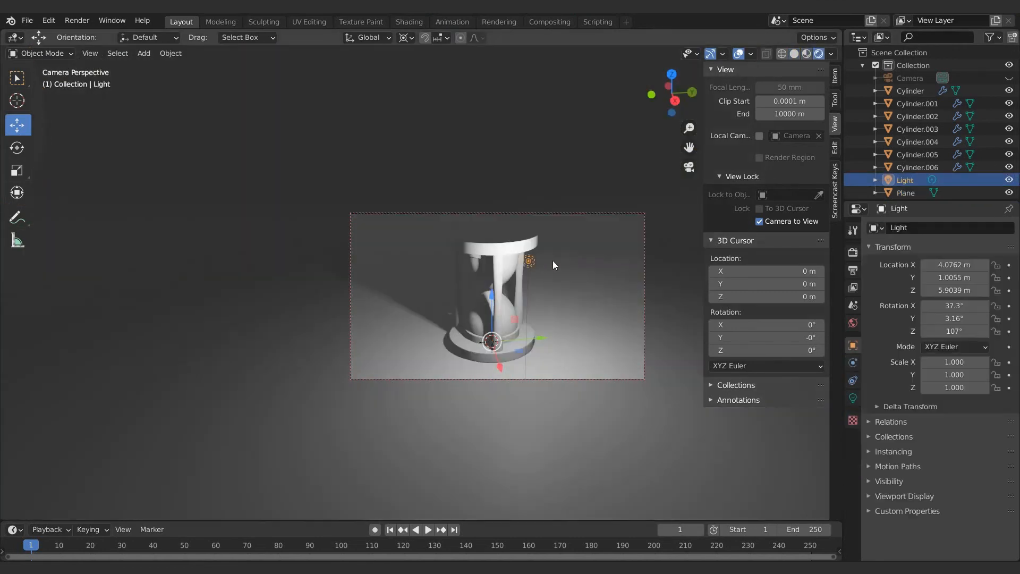
key(g)
click(691, 149)
Change the light to an Area light with a pale blue colour and a 2 m by 2 m size.
click(853, 398)
click(994, 279)
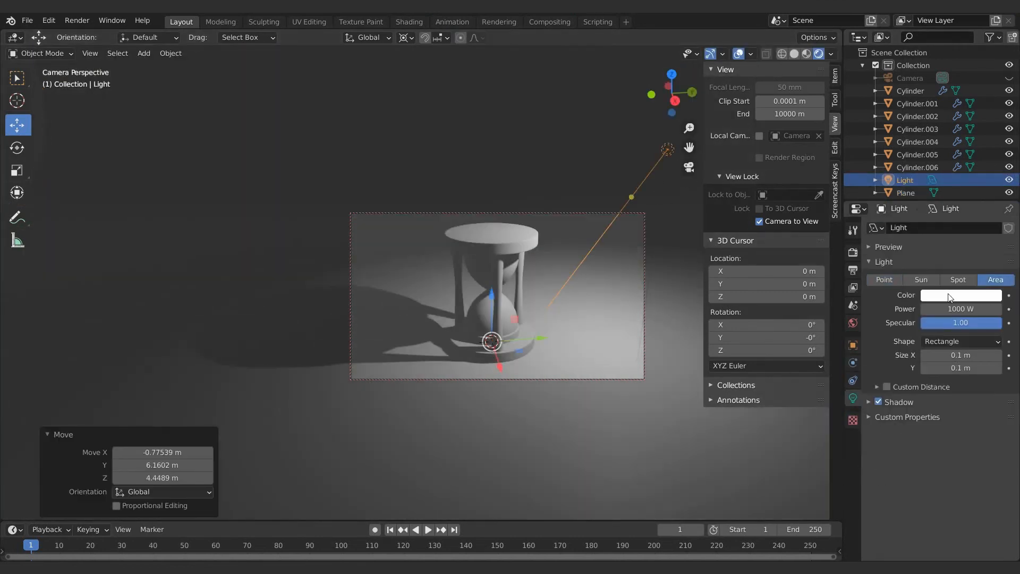
click(961, 295)
key(Tab)
text(2)
key(Return)
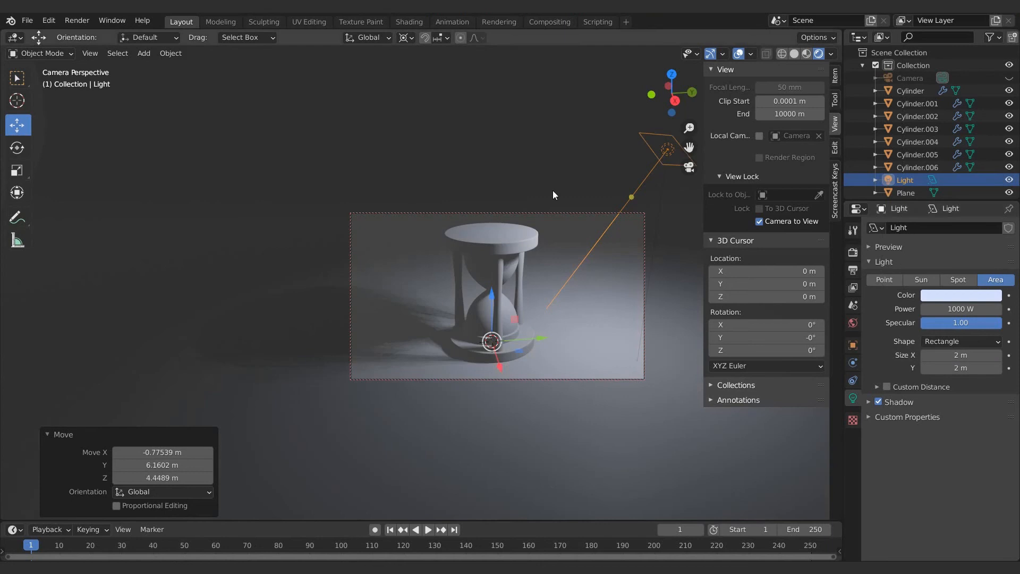
Move the area light about 6.14 m along X so it sits in front of the hourglass.
key(KP_1)
scroll(492, 248, down, 6)
middle_drag(490, 215, 360, 273)
scroll(485, 276, up, 3)
click(360, 273)
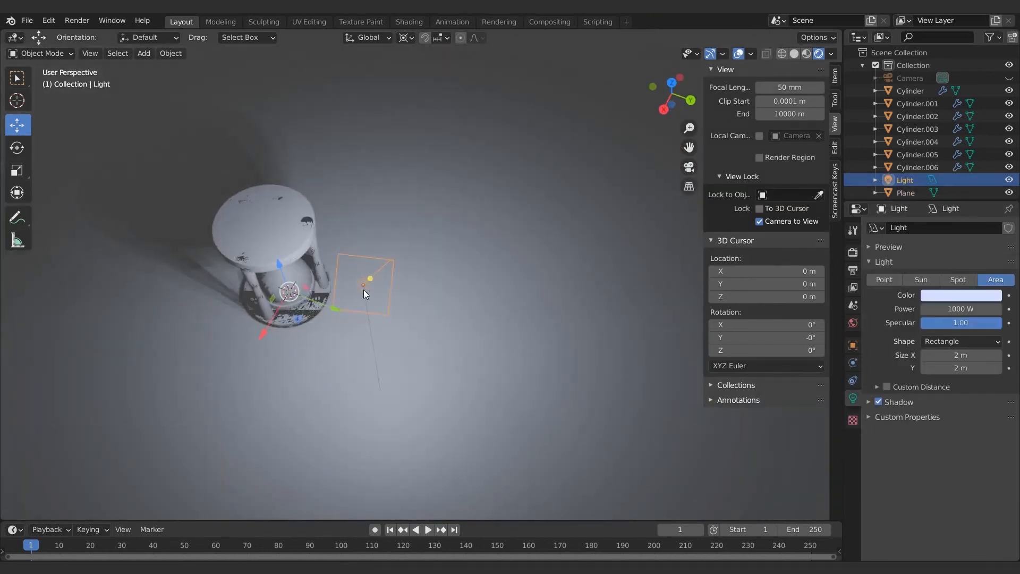
middle_drag(387, 154, 245, 195)
drag(245, 195, 93, 255)
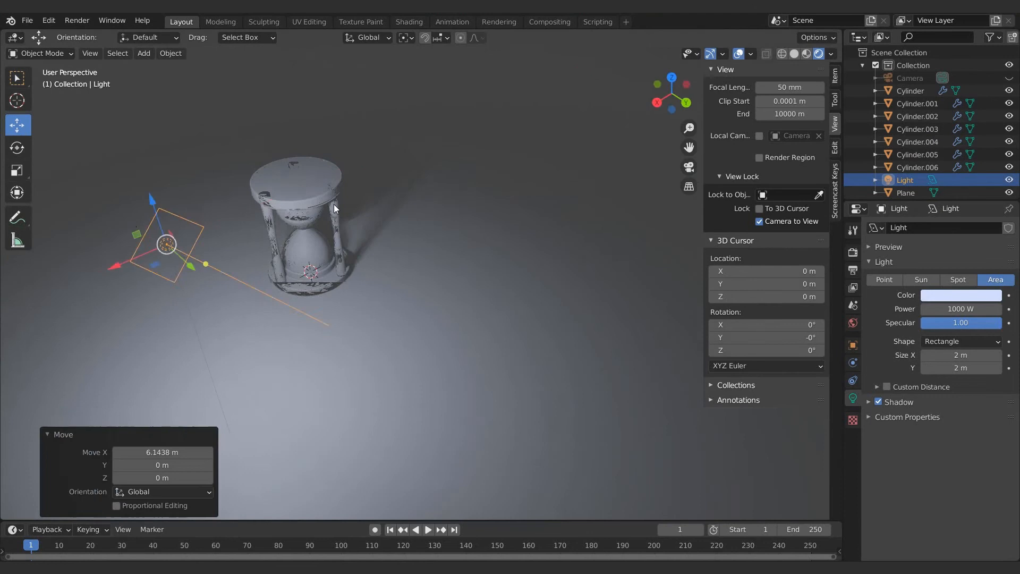
Duplicate the area light, place the copy on the other side of the hourglass and rotate it inward.
middle_drag(333, 204, 478, 202)
middle_drag(904, 165, 903, 159)
shift+middle_drag(372, 207, 582, 246)
scroll(581, 247, down, 2)
key(shift+d)
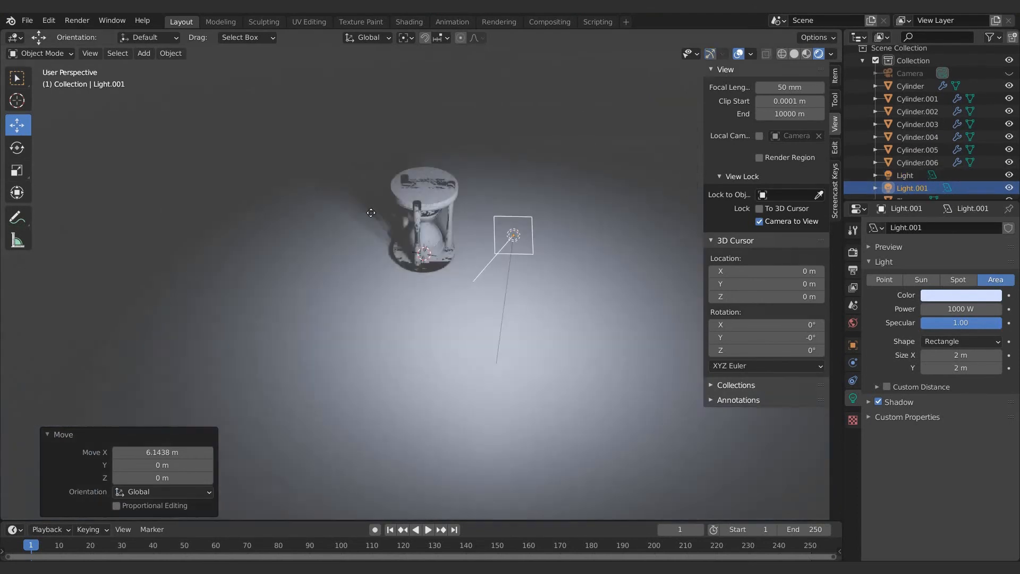
click(323, 168)
key(r)
click(337, 516)
Shift the duplicate light forward and about 1.88 m along Y, and rotate it to aim at the hourglass.
middle_drag(518, 194, 543, 214)
drag(276, 273, 262, 334)
drag(311, 293, 354, 294)
key(r)
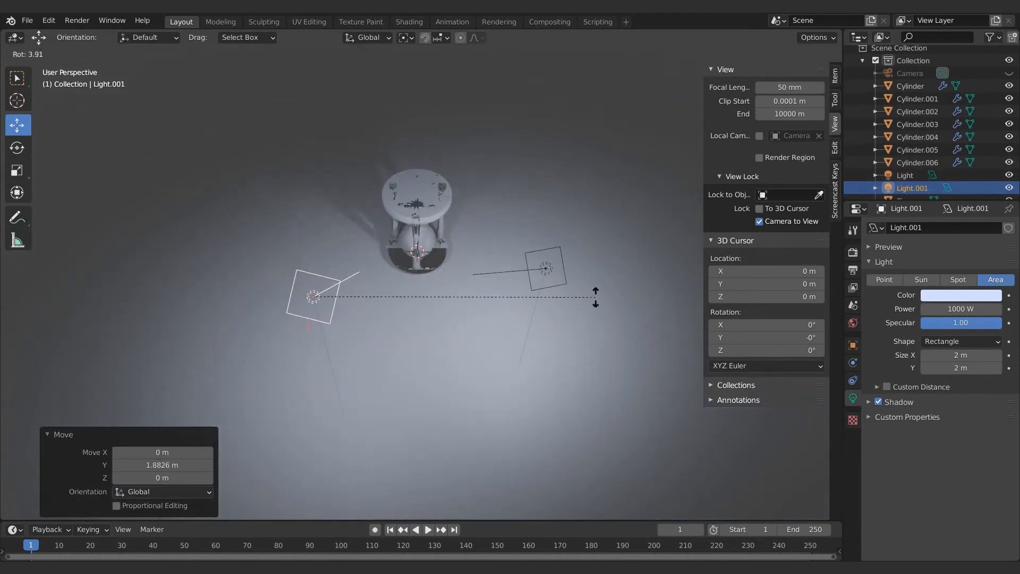
click(86, 54)
Give the duplicate area light a warm, pale orange colour.
click(960, 296)
click(931, 177)
click(542, 183)
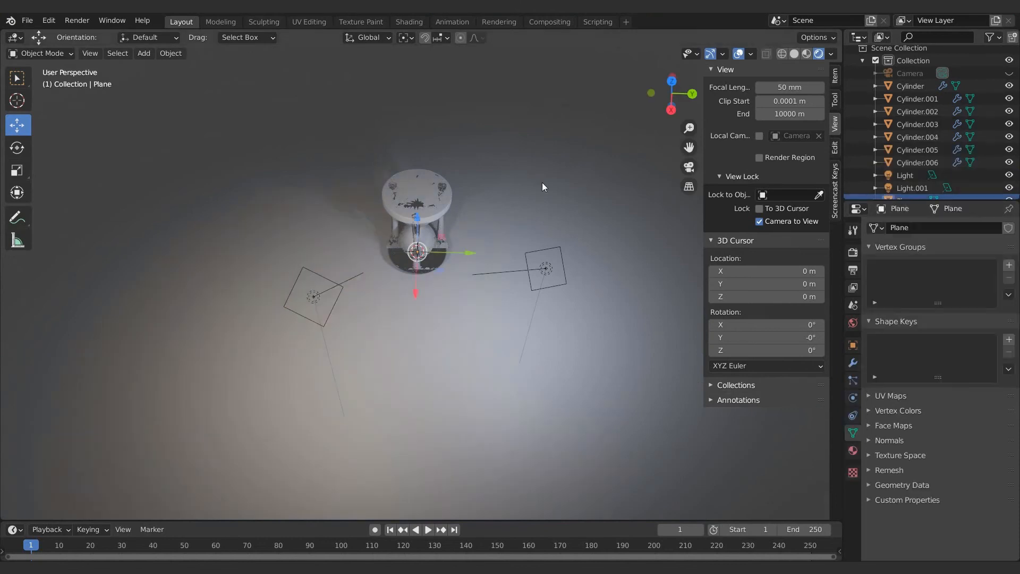
Return to the camera view and light the world with an Environment Texture using HDR_Blur.hdr.
key(KP_0)
click(853, 323)
click(962, 299)
click(701, 364)
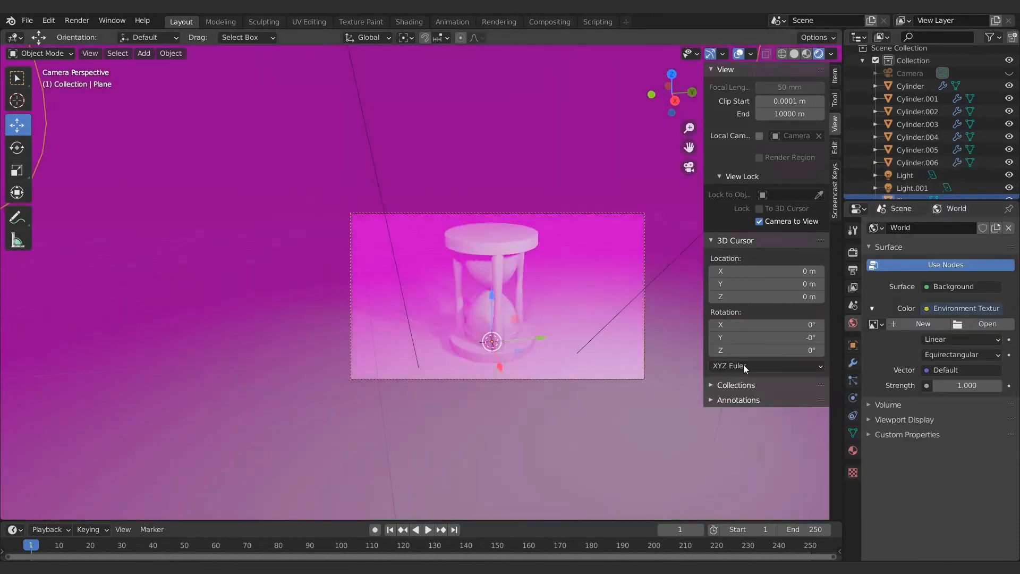
click(982, 324)
double_click(490, 193)
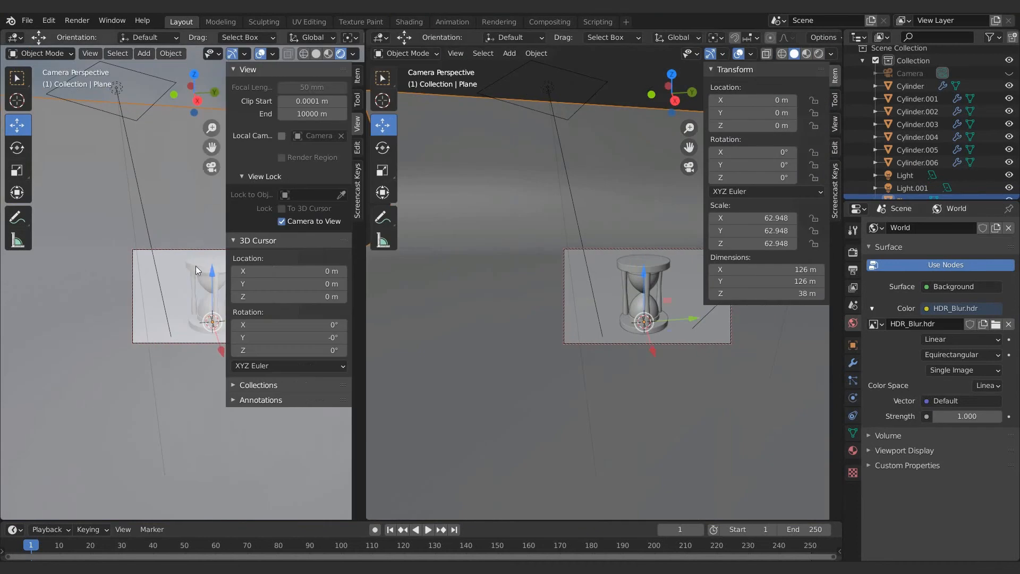
Unlock the camera from the view, enlarge the camera frame and turn the second viewport into a Shader Editor.
click(281, 221)
scroll(202, 244, up, 5)
click(381, 37)
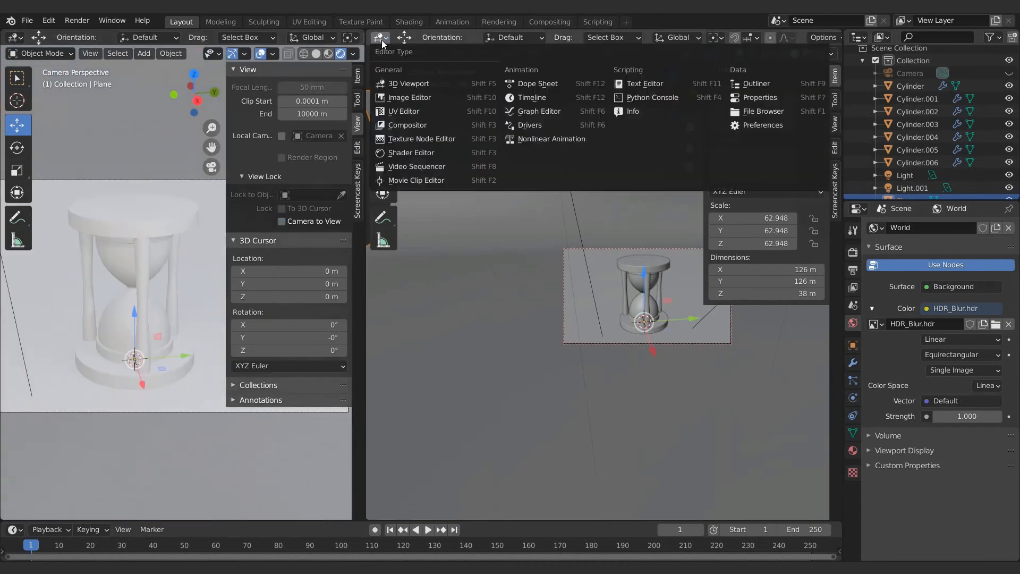
click(410, 152)
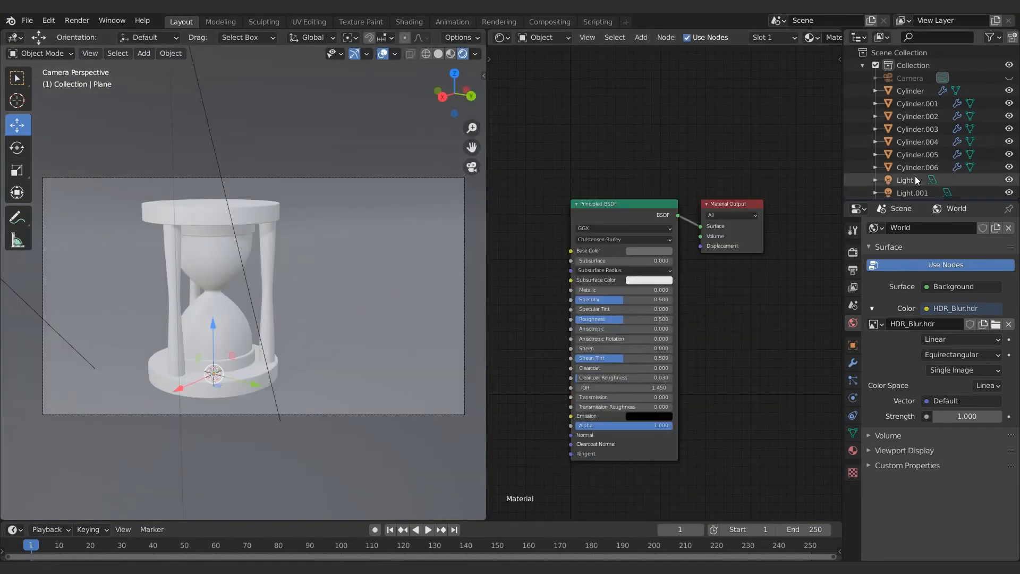
Darken the grey base colour of the ground plane's material and set its specular to 0.
click(915, 179)
click(853, 379)
click(910, 193)
click(372, 345)
click(649, 250)
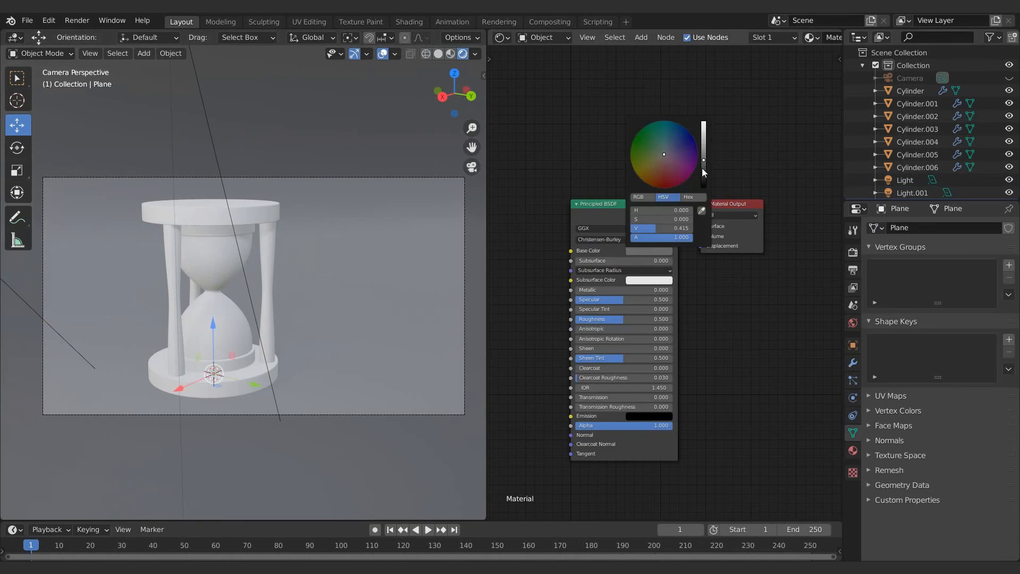
click(703, 167)
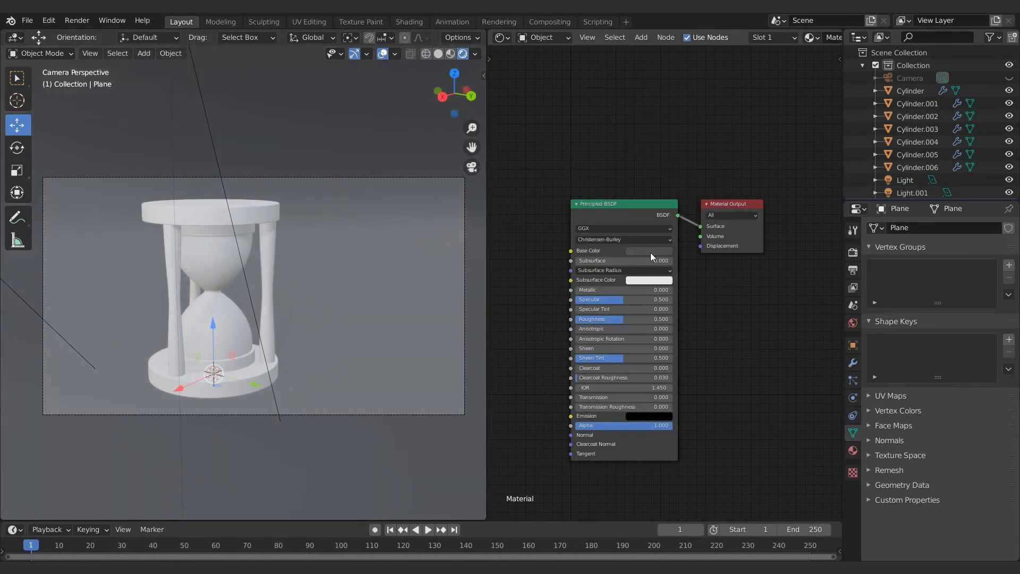
drag(619, 300, 572, 299)
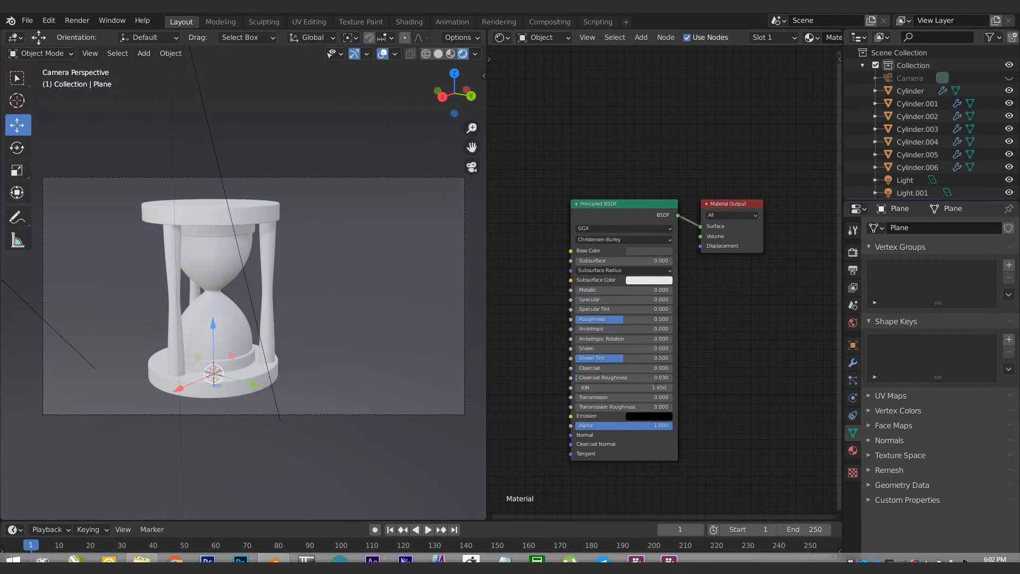
click(669, 559)
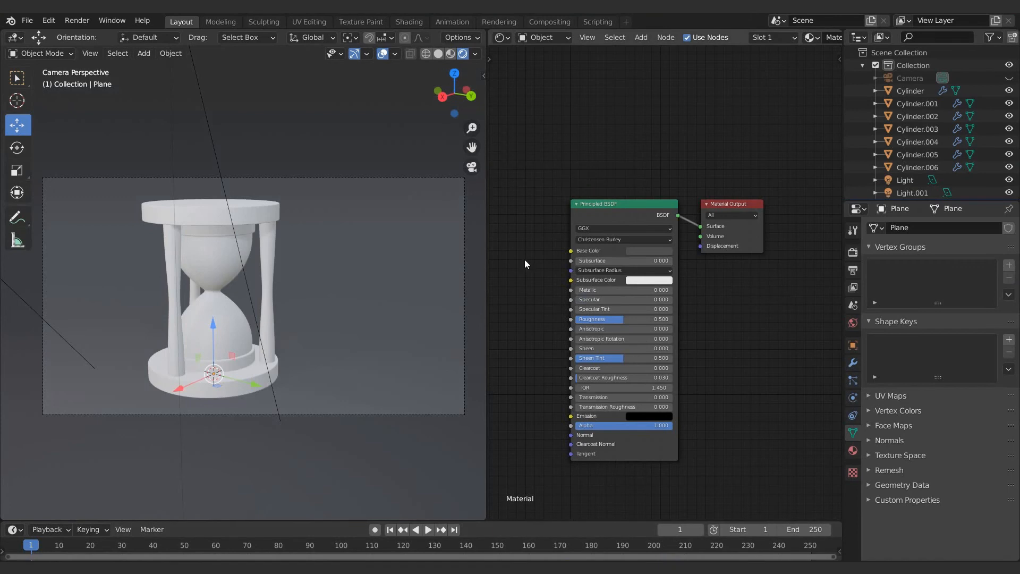
Give the hourglass's upper plate a new golden-orange material with metallic 1 and reduced roughness.
click(255, 211)
click(784, 40)
click(645, 310)
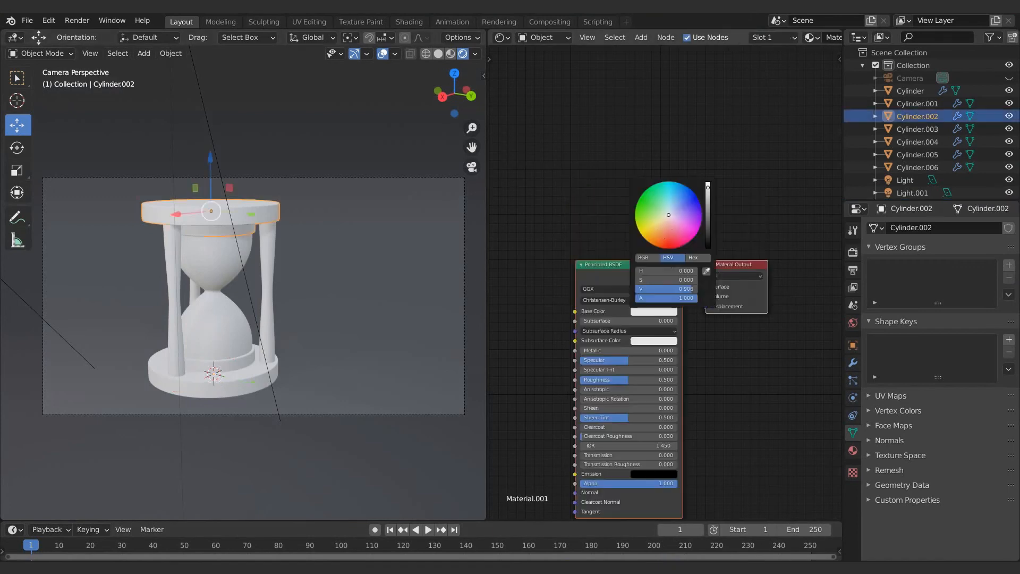
click(658, 231)
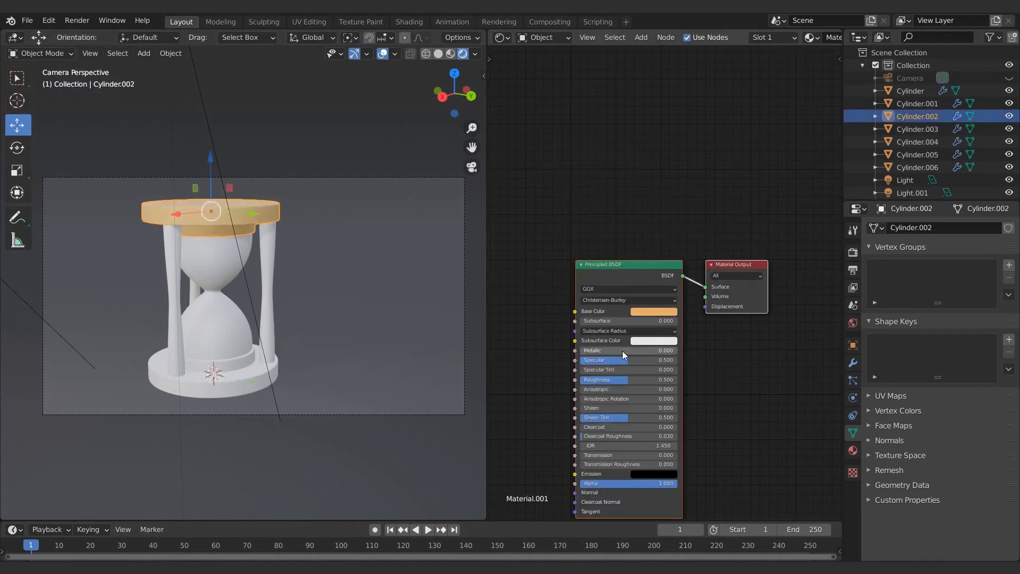
click(623, 379)
key(BackSpace)
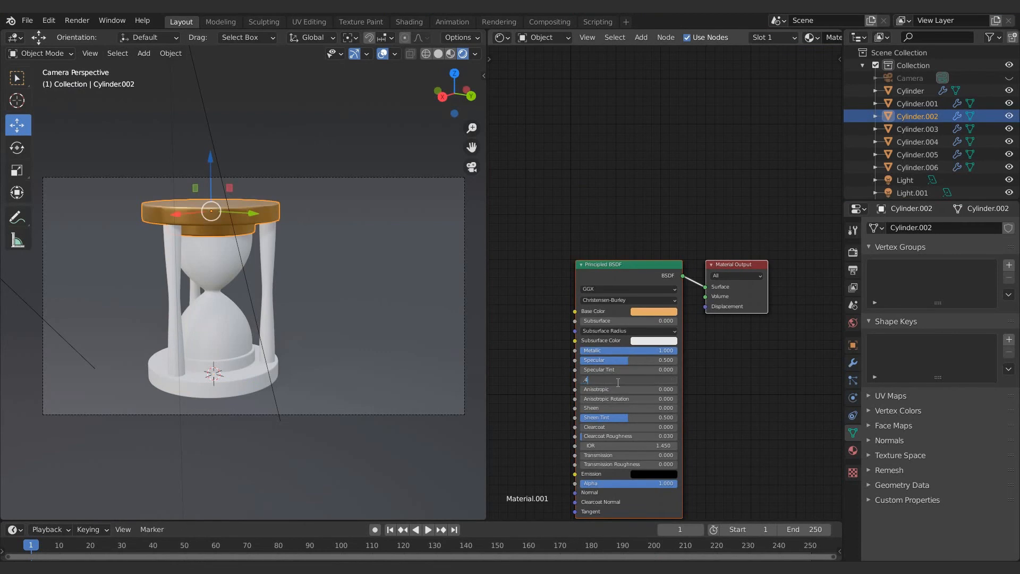
key(Return)
Link the upper plate's gold material to the lower plate.
click(254, 374)
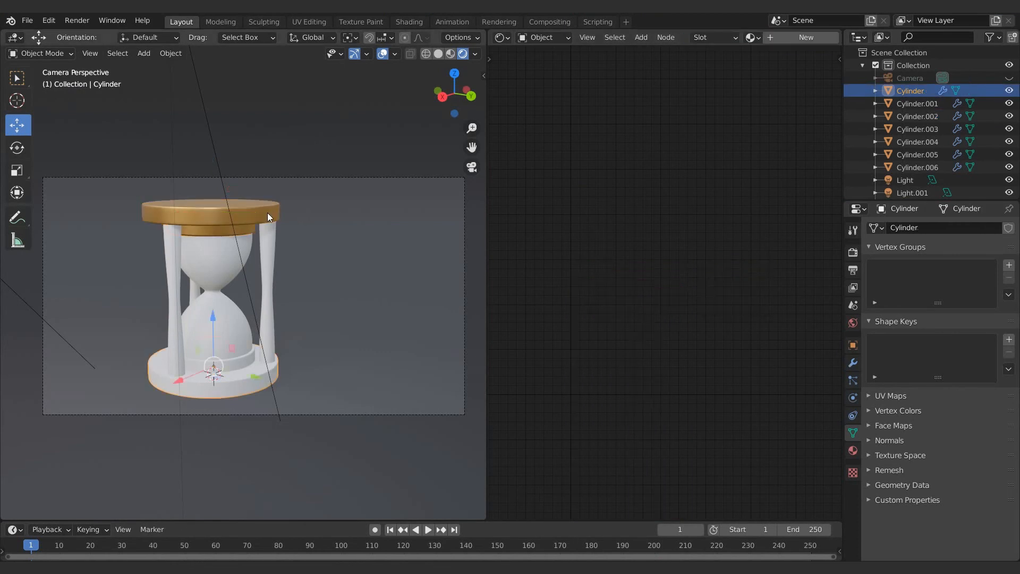
shift+click(267, 212)
key(ctrl+l)
click(267, 212)
Select the three posts and create a new material with a light orange base colour on the rear post.
click(264, 246)
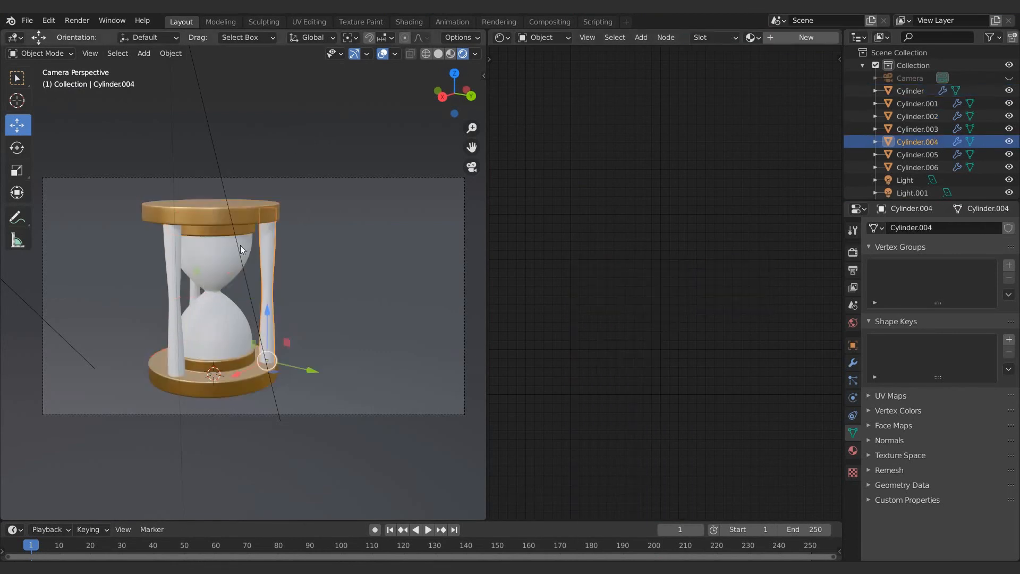
shift+click(176, 278)
shift+click(196, 290)
click(776, 37)
click(653, 311)
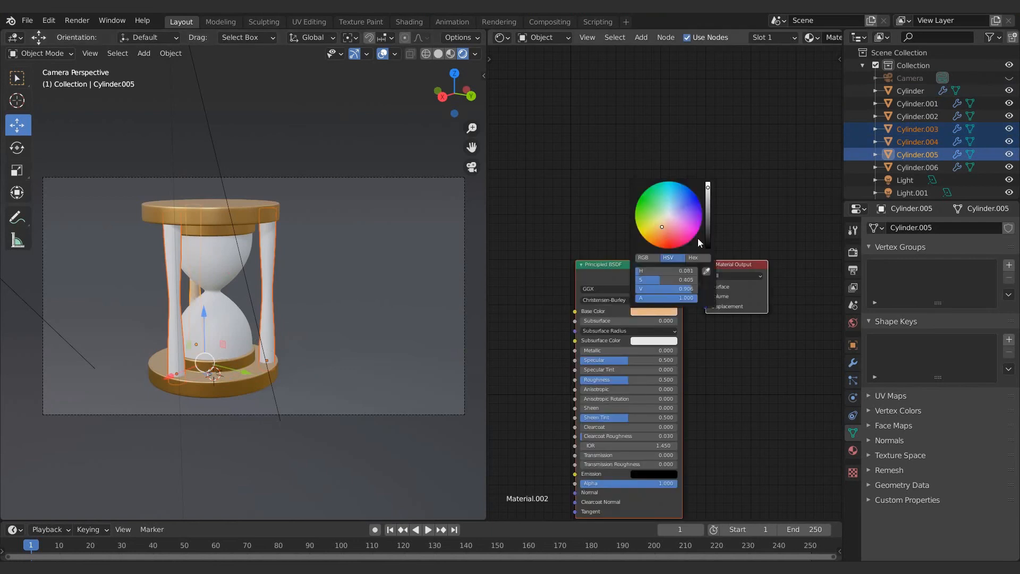
Link the rear post's material to the other two posts.
click(190, 292)
click(194, 290)
click(174, 299)
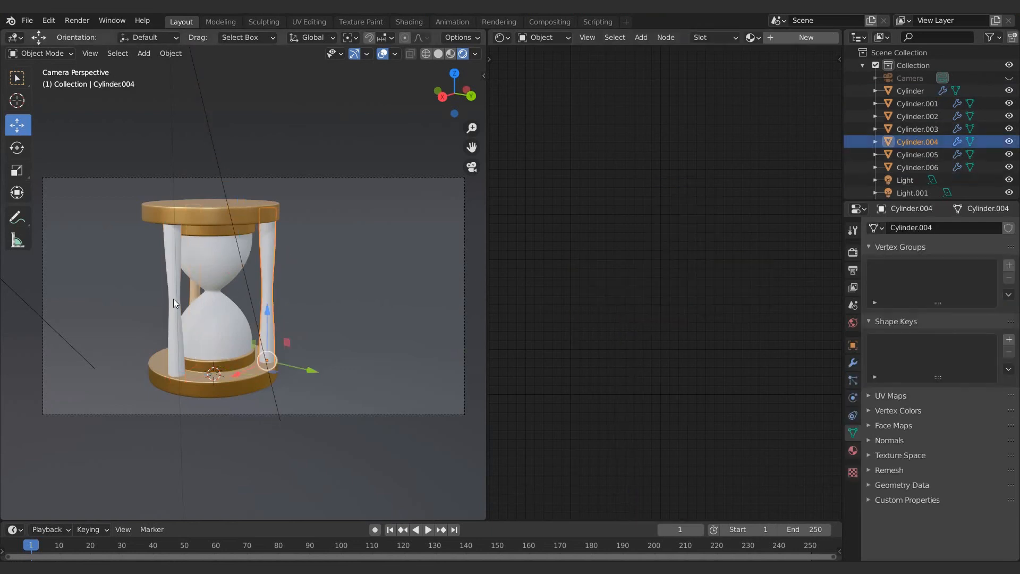
shift+click(170, 289)
shift+click(194, 292)
key(ctrl+l)
click(195, 291)
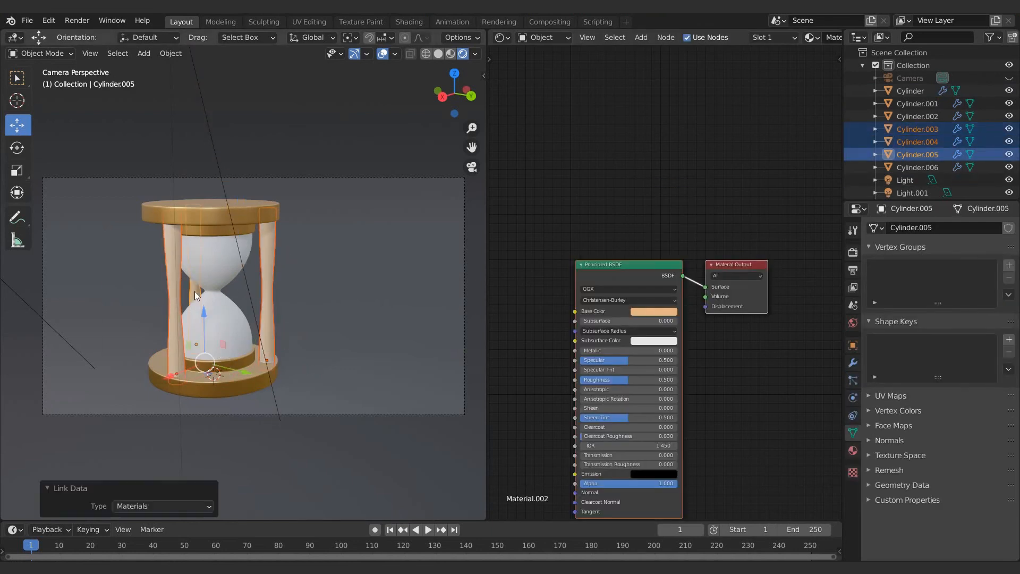
Saturate and darken the posts' base colour to a deep wood brown.
click(653, 311)
click(658, 231)
click(709, 218)
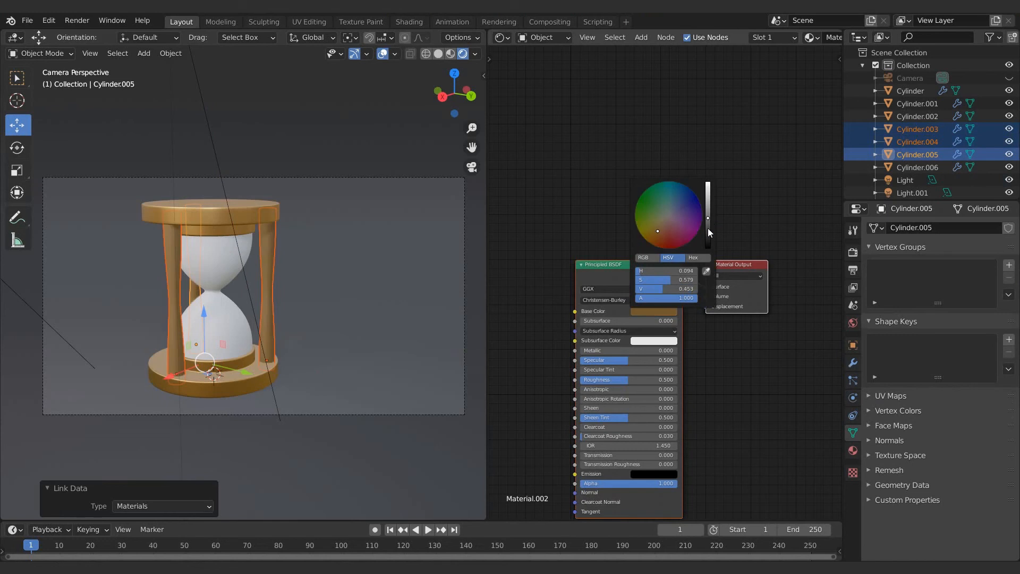
click(708, 228)
drag(708, 229, 708, 231)
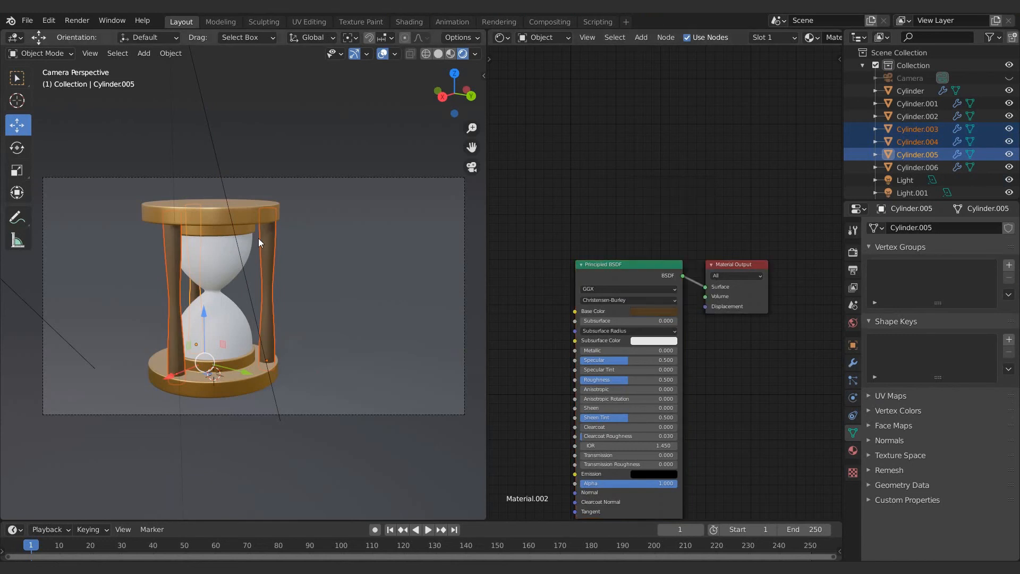
Leave the camera view and move both area lights farther away from the hourglass.
middle_drag(258, 238, 337, 317)
click(391, 368)
drag(392, 368, 433, 333)
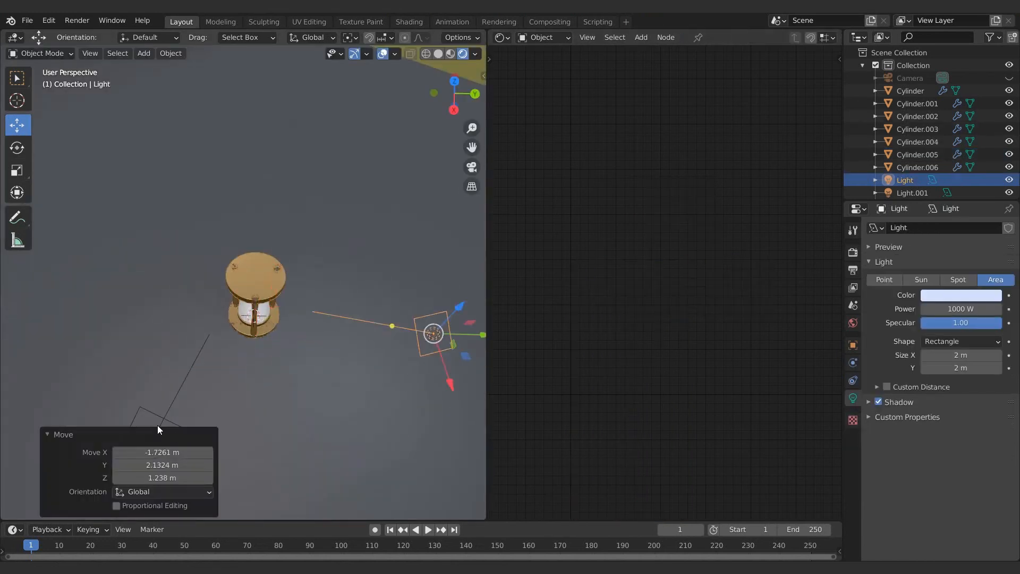
click(158, 416)
drag(152, 439, 142, 395)
Lower the warm area light along Z and rotate it to point at the hourglass.
middle_drag(329, 409, 318, 362)
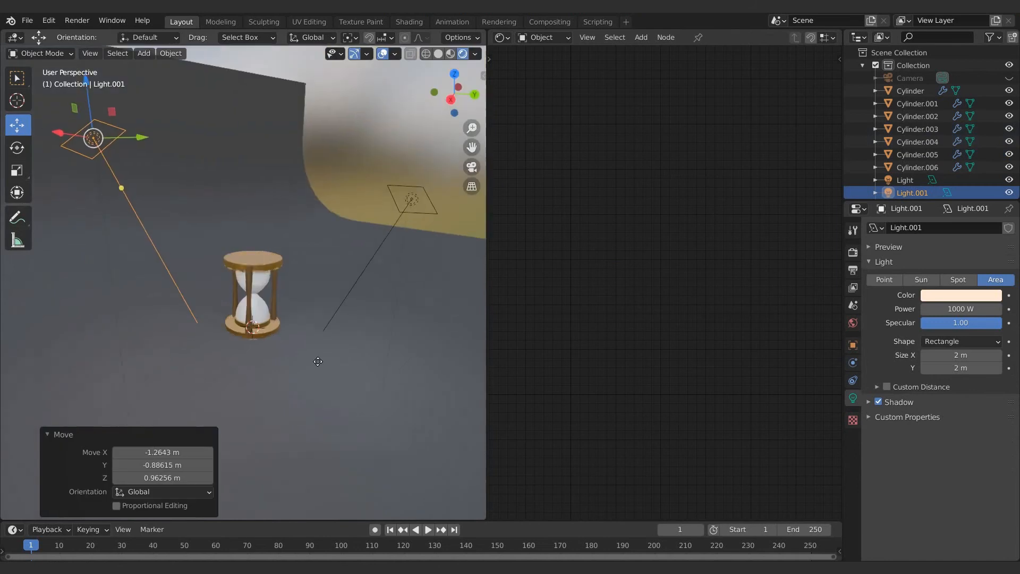
key(g)
key(z)
click(200, 262)
key(r)
click(255, 137)
Lower the cool blue area light along Z and rotate it by about 67.3°.
click(411, 198)
middle_drag(411, 199, 378, 218)
key(g)
key(z)
click(354, 282)
key(r)
middle_drag(354, 282, 281, 312)
click(433, 255)
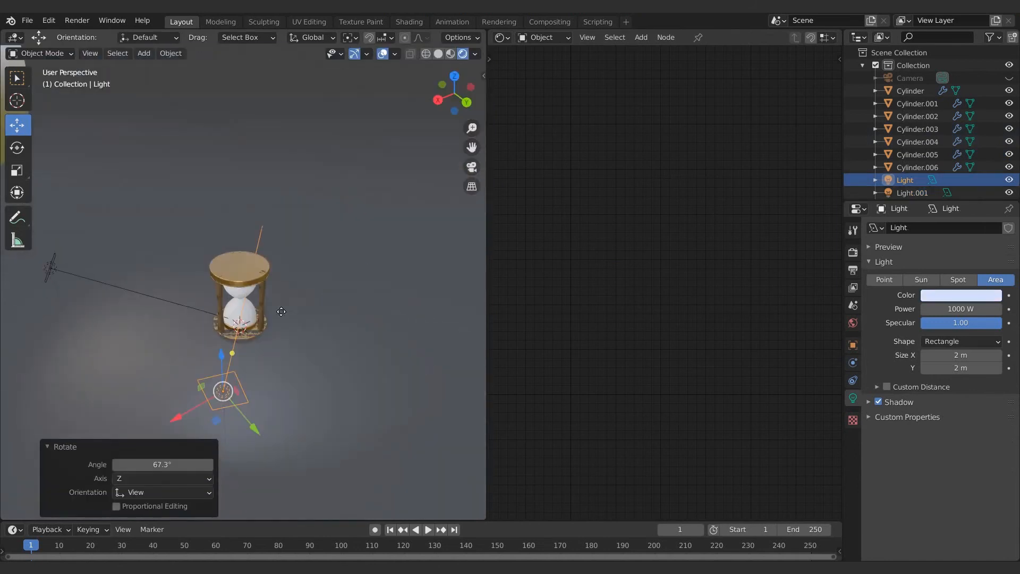
Reposition the cool blue light diagonally in front of the hourglass, opposite the warm light, and rotate it to face the glass.
key(g)
click(299, 355)
key(r)
click(255, 383)
key(g)
click(389, 371)
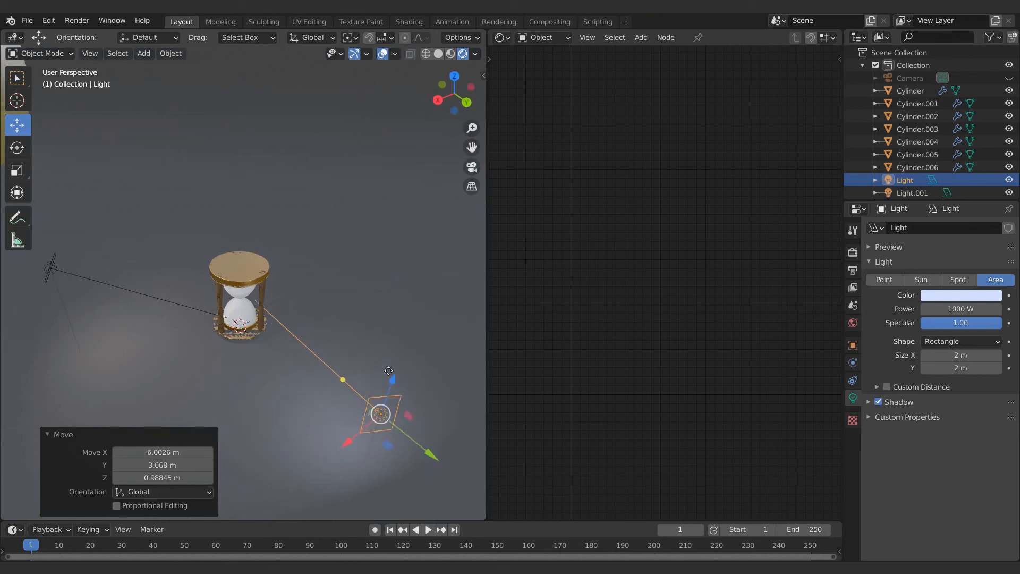
middle_drag(388, 370, 425, 409)
key(g)
click(400, 434)
Select the ground plane and check the lighting through the camera and from a wider angle.
click(381, 340)
key(KP_0)
key(KP_0)
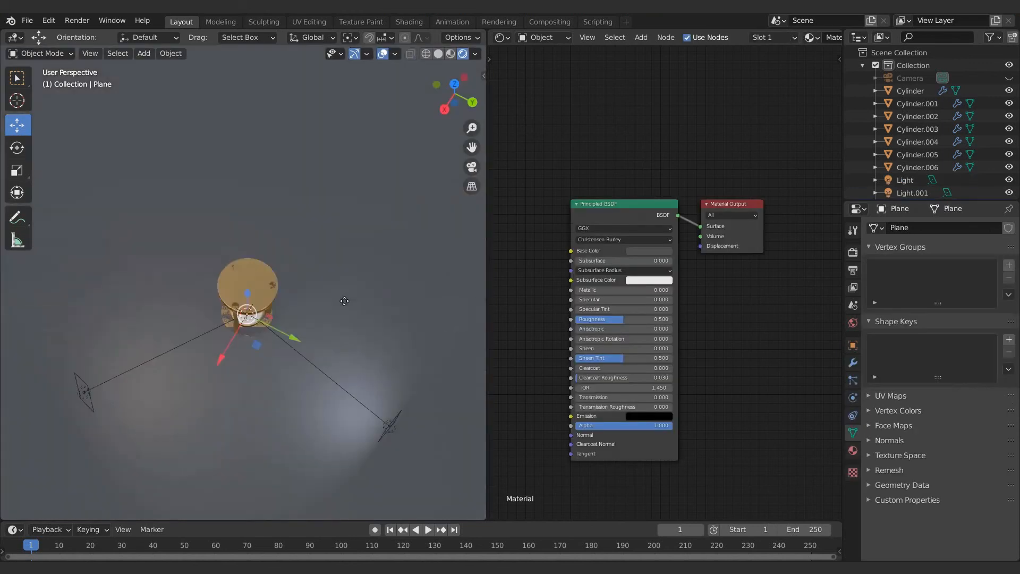
middle_drag(344, 301, 231, 269)
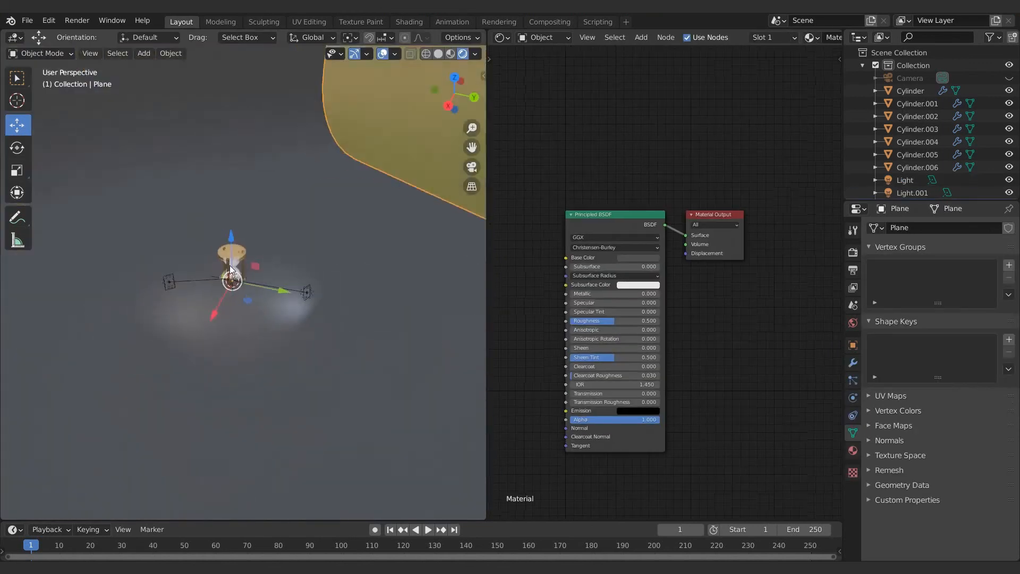
Move the warm area light about 1.45 m along X, -0.35 m along Y and -0.55 m along Z, farther from the hourglass.
scroll(231, 269, up, 6)
middle_drag(287, 305, 270, 341)
click(68, 325)
key(g)
click(43, 356)
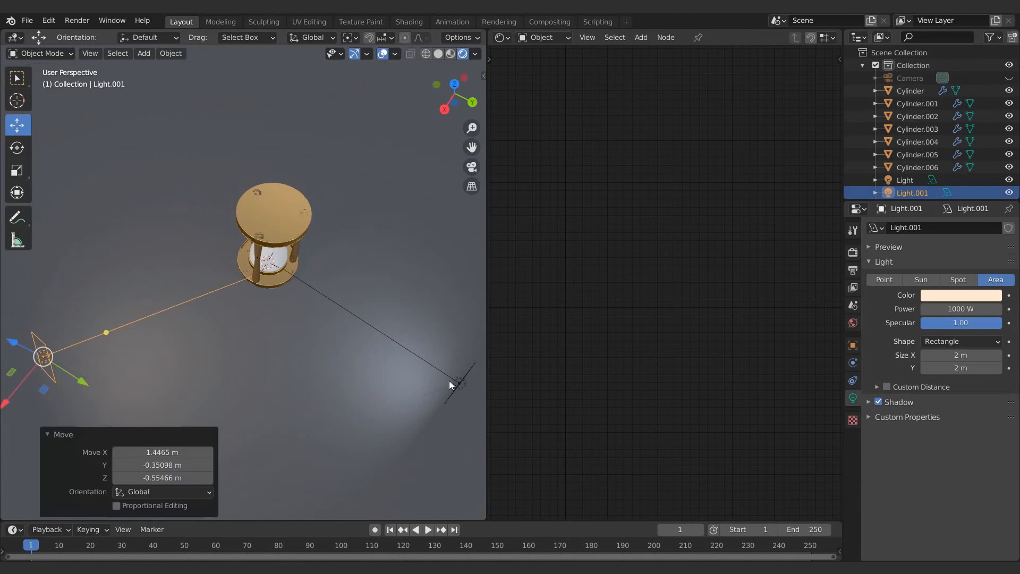
Move the cool blue area light about 0.64 m along X, 0.25 m along Y and -0.34 m along Z, and return to the camera view.
click(449, 385)
key(g)
click(467, 398)
key(KP_0)
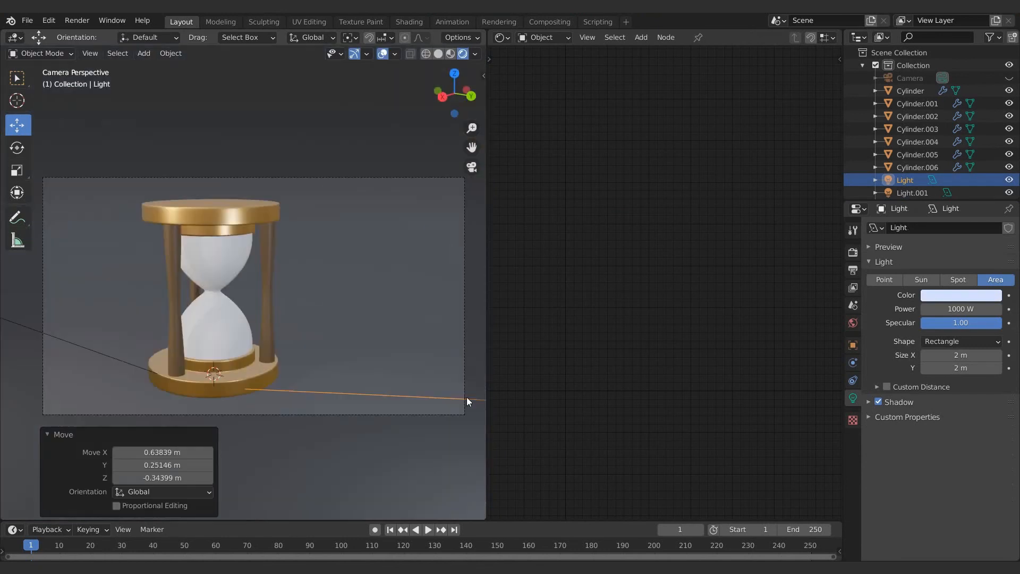
Set the Transmission of the hourglass glass material to 1.
click(349, 253)
click(267, 298)
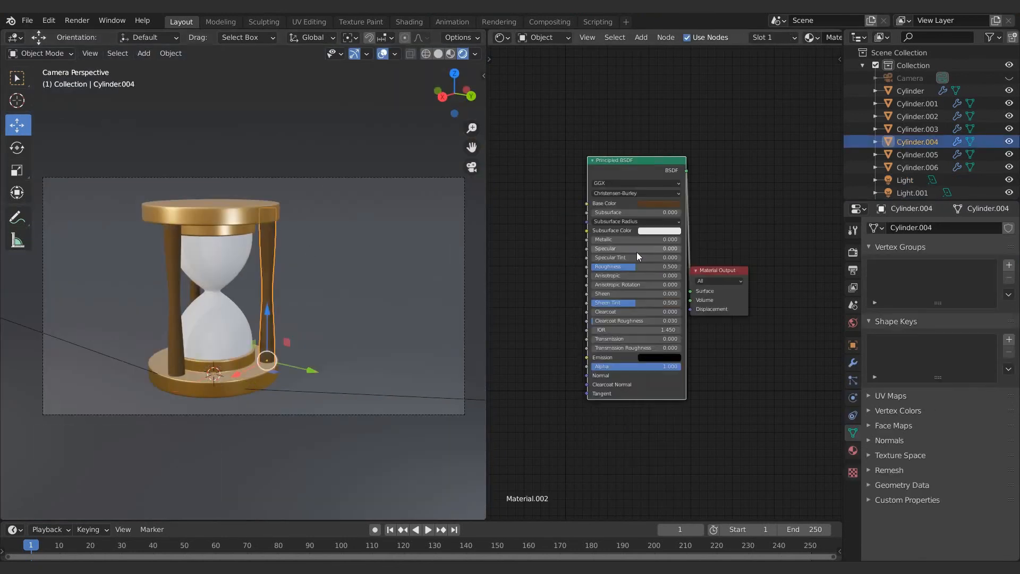
click(241, 253)
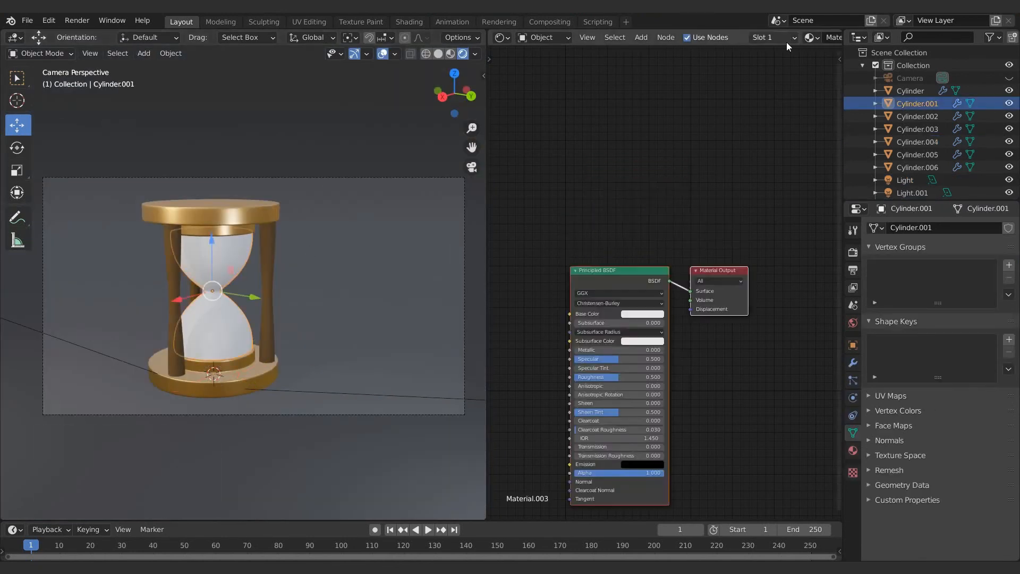
scroll(647, 218, up, 3)
middle_drag(606, 423, 598, 313)
click(591, 332)
text(1)
key(Return)
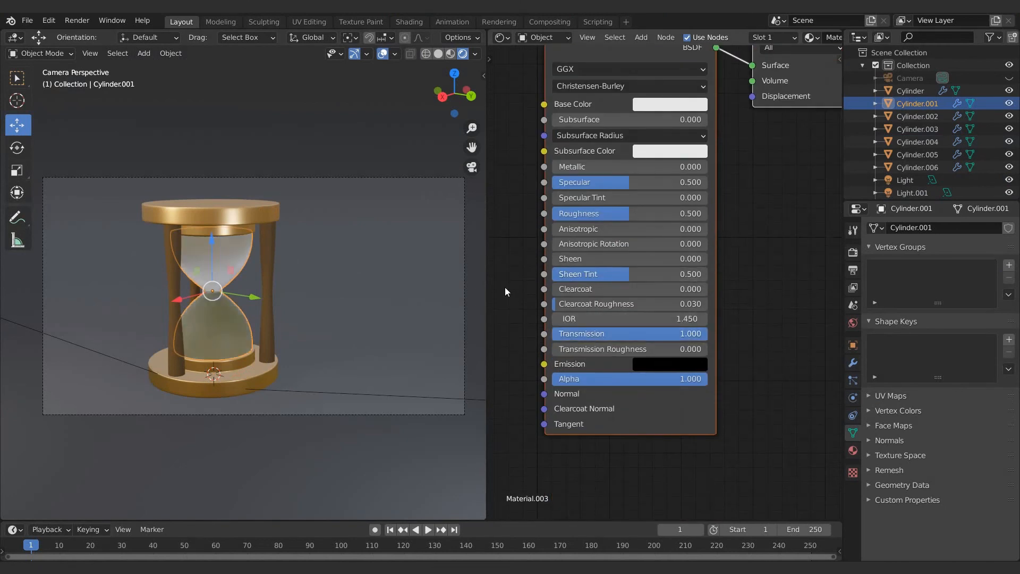
Switch the render engine to Cycles and select the sand inside the glass.
click(853, 252)
click(969, 227)
click(956, 251)
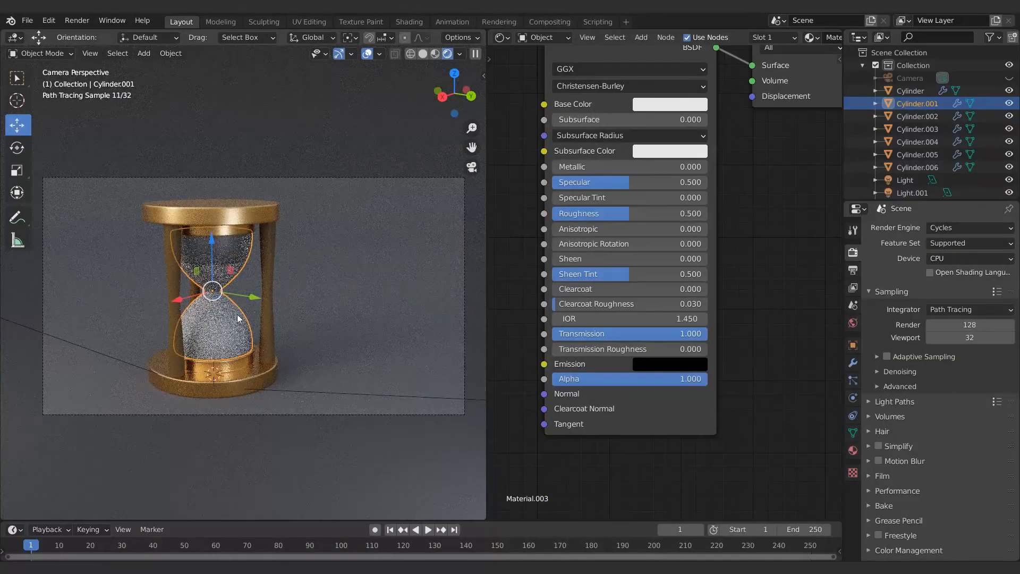
click(258, 330)
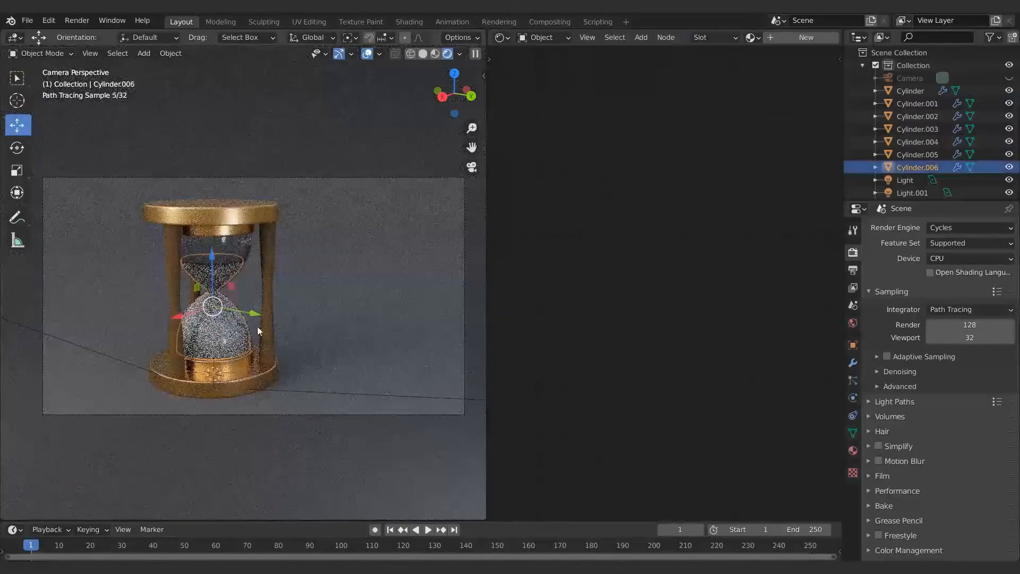
Edit the X size of the cool blue area light and of the warm area light.
click(904, 179)
click(852, 398)
double_click(963, 341)
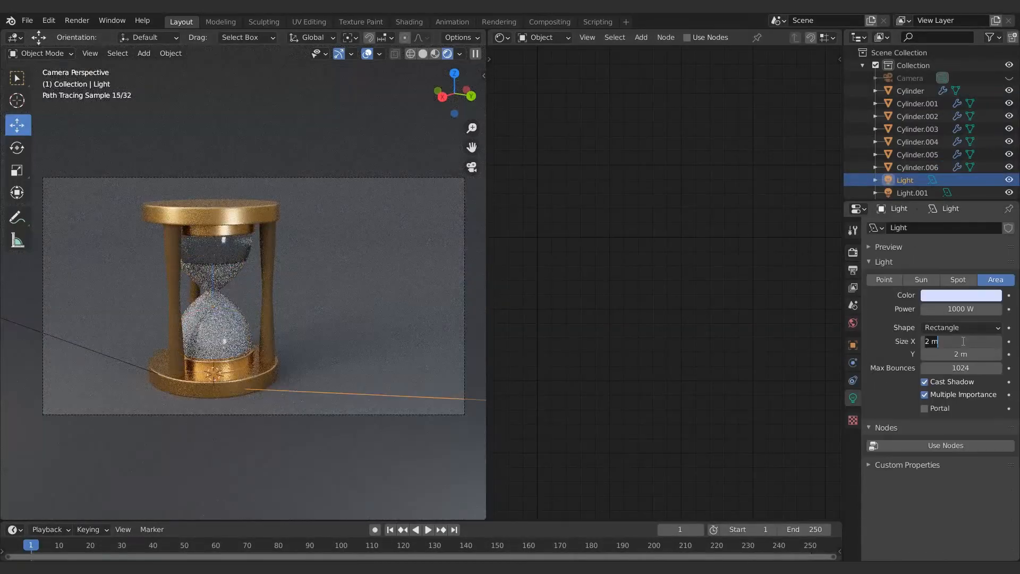
key(Return)
click(911, 192)
double_click(959, 341)
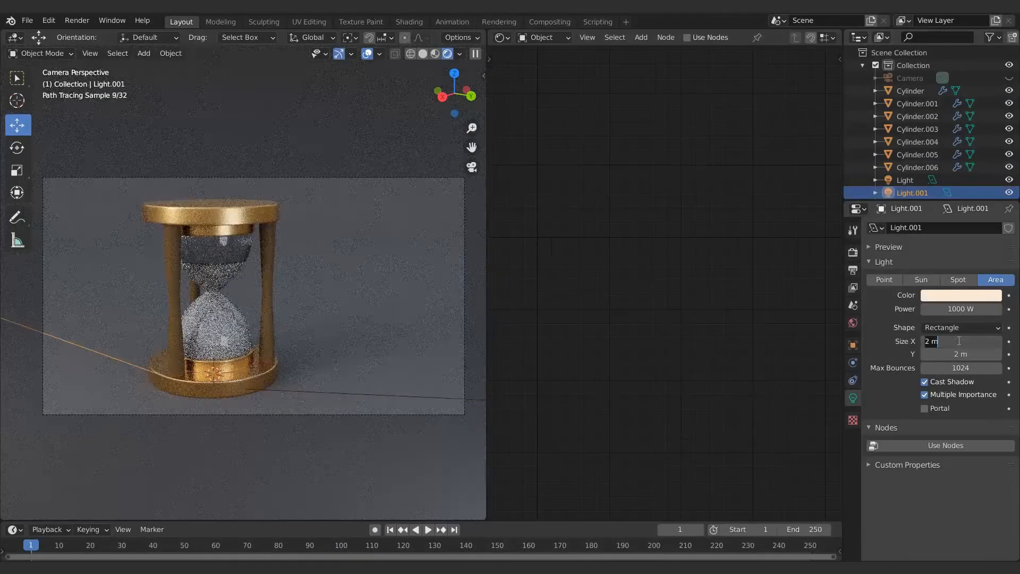
key(Return)
Set the glass Roughness to 0.1 and give the sand a red material with Specular 1, Roughness 0 and Transmission 1.
click(251, 331)
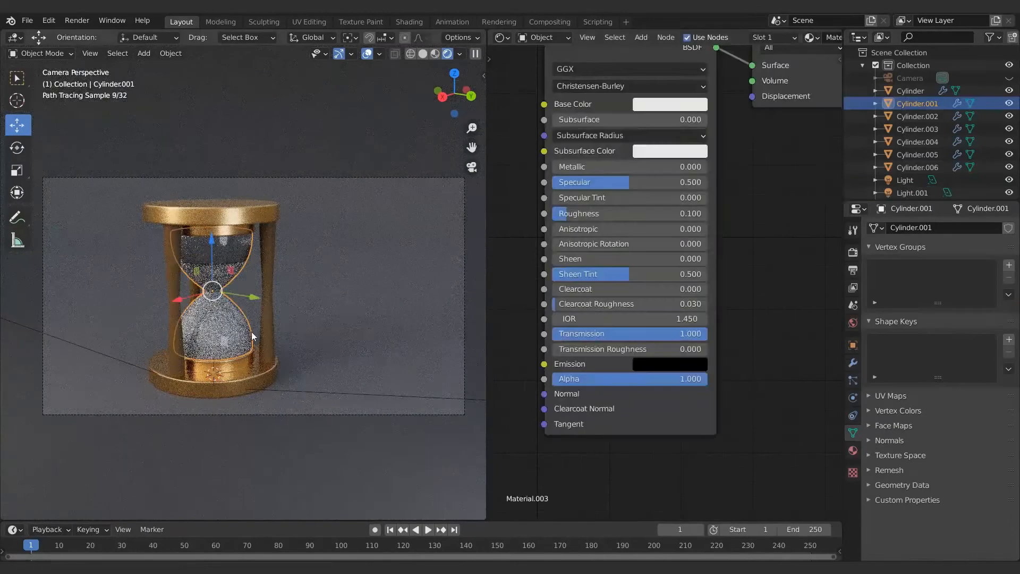
click(898, 166)
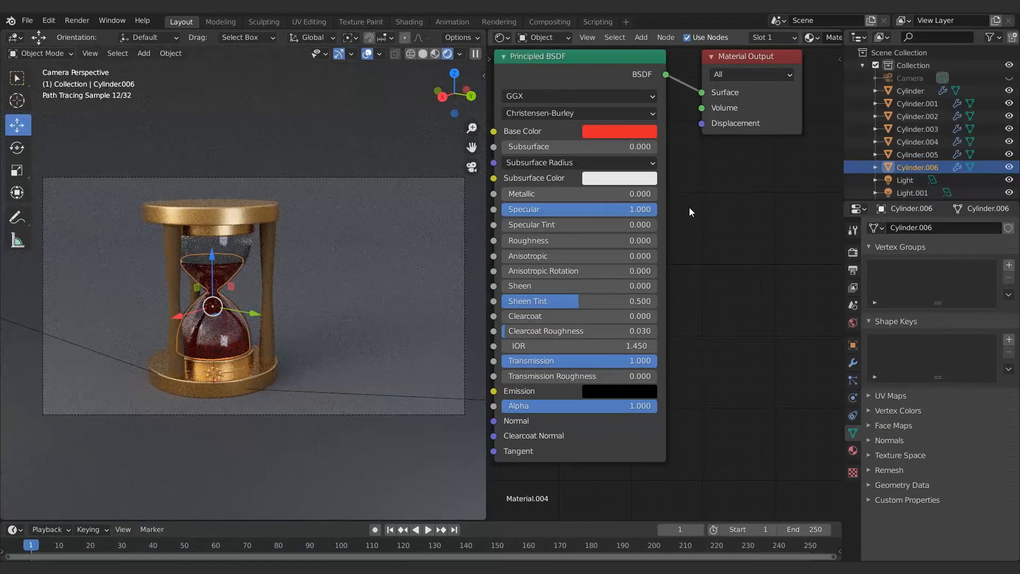
Set the Specular of the posts' material to 0.1 and adjust the brightness of its brown Base Color.
click(266, 227)
middle_drag(647, 113, 665, 299)
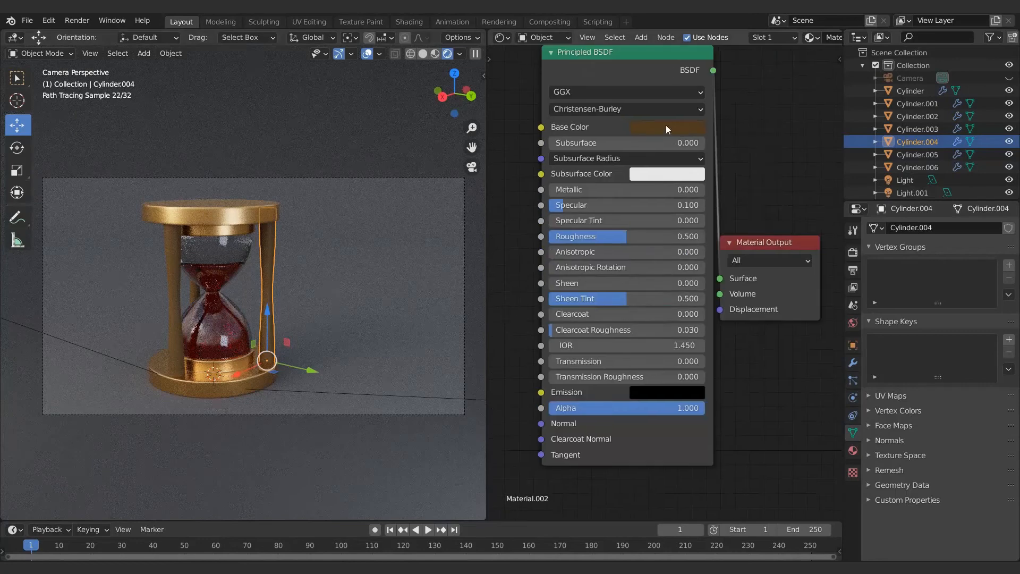
click(666, 127)
drag(753, 189, 753, 196)
Set the glass material's Specular to 1 and its Roughness to 0.02.
click(249, 248)
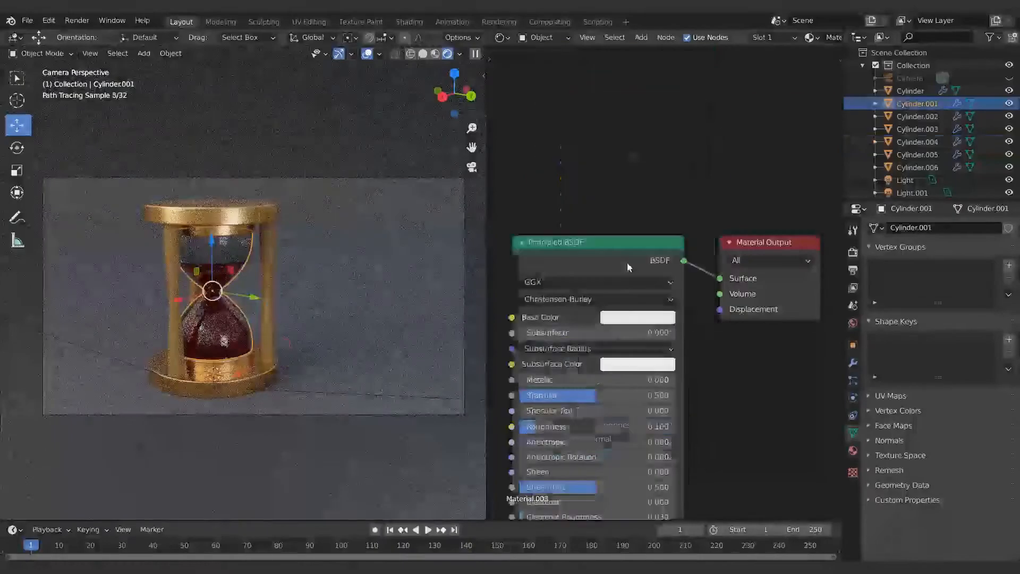
key(Home)
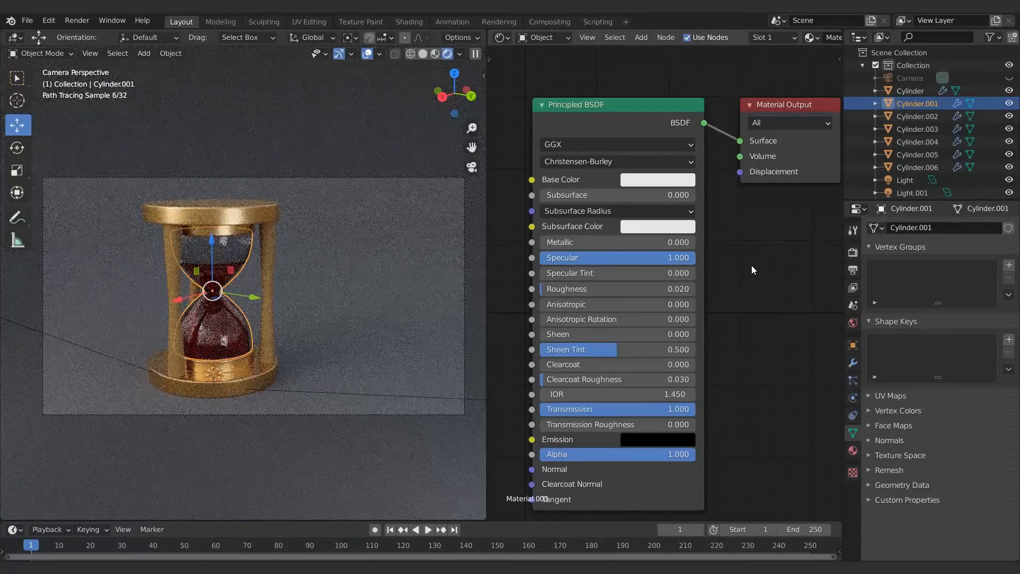
Add a Solidify modifier to the glass with Even Thickness enabled and a thickness of 0.052 m.
click(853, 363)
click(940, 227)
click(766, 415)
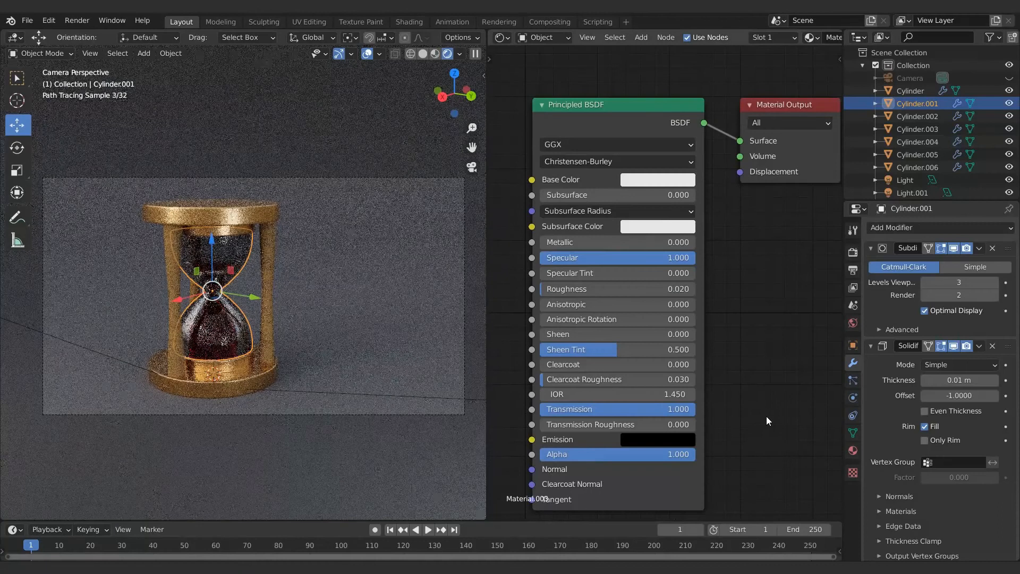
click(924, 411)
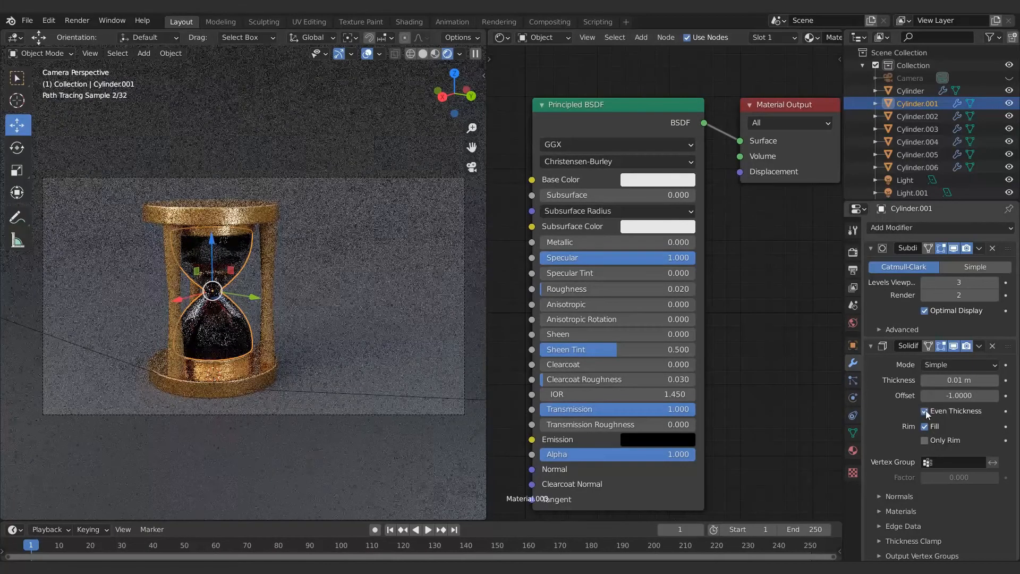
mouse_move(959, 380)
mouse_down()
mouse_move(935, 380)
mouse_move(977, 380)
mouse_up()
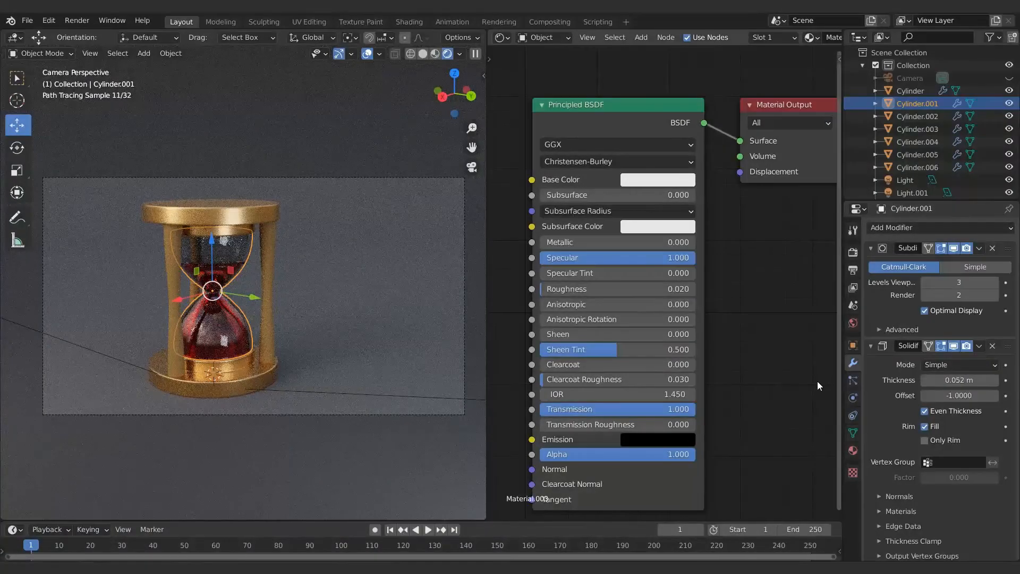
Duplicate all the hourglass parts and place the copy behind and to the right of the original.
click(905, 91)
ctrl+click(909, 167)
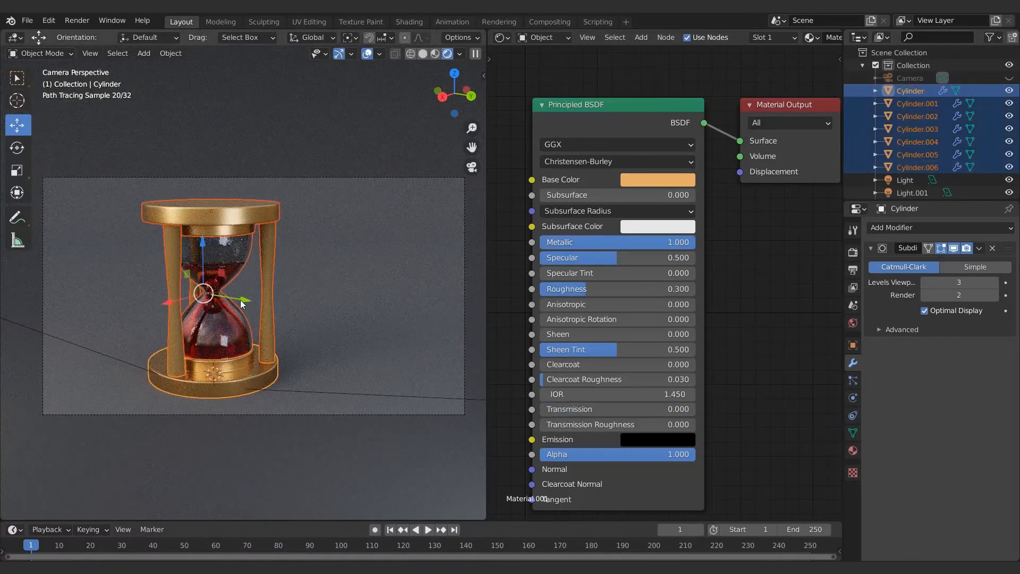
key(shift+d)
click(358, 292)
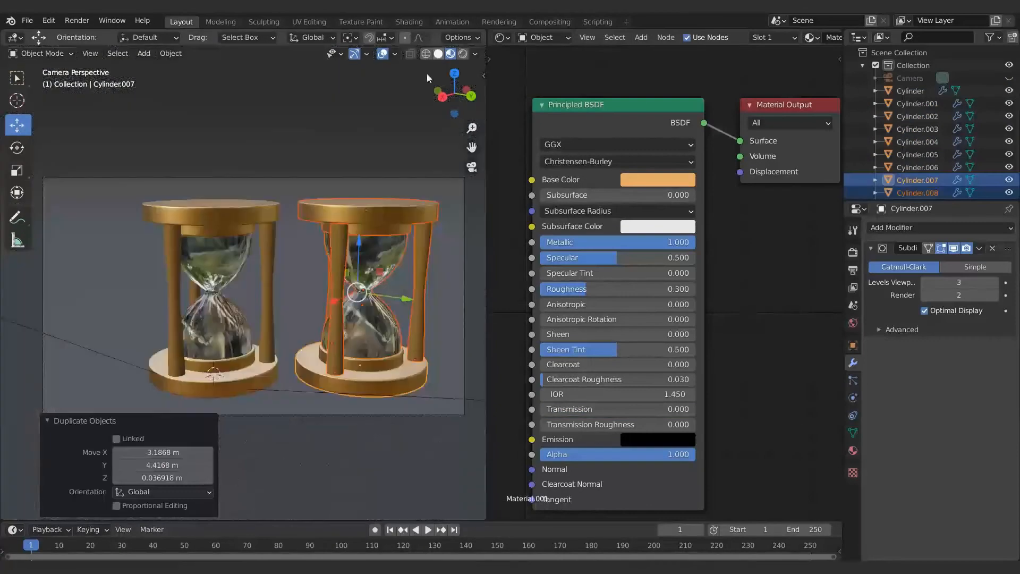
drag(337, 299, 425, 268)
drag(473, 267, 384, 256)
click(384, 158)
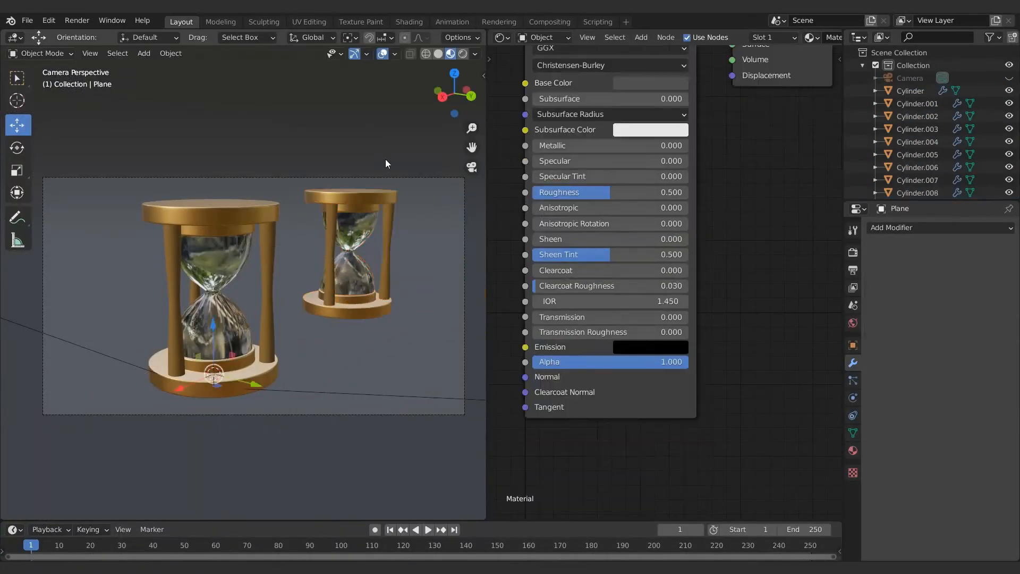
Reselect the duplicated hourglass and rotate it to a slightly different angle.
key(ctrl+z)
key(r)
click(347, 232)
click(394, 142)
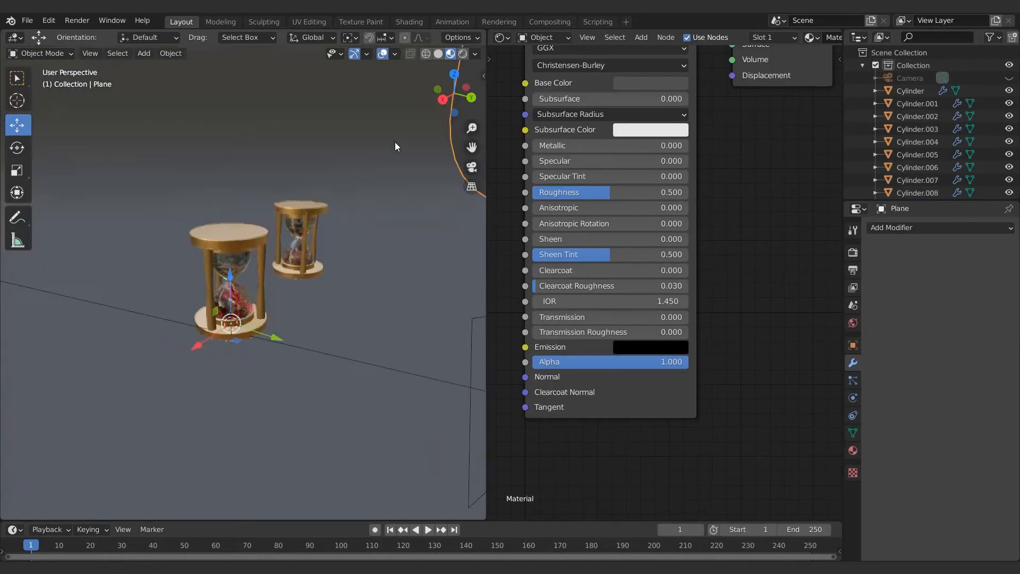
Switch to rendered shading, make the copied hourglass's sand material single-user and change its Base Color to blue.
click(462, 54)
click(344, 276)
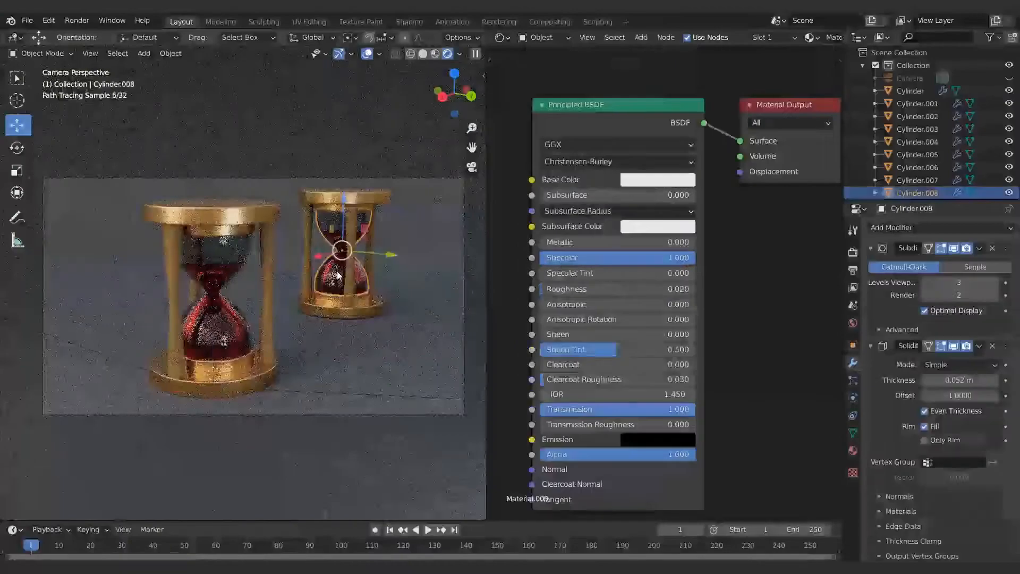
scroll(664, 38, down, 4)
click(780, 38)
click(667, 179)
click(697, 221)
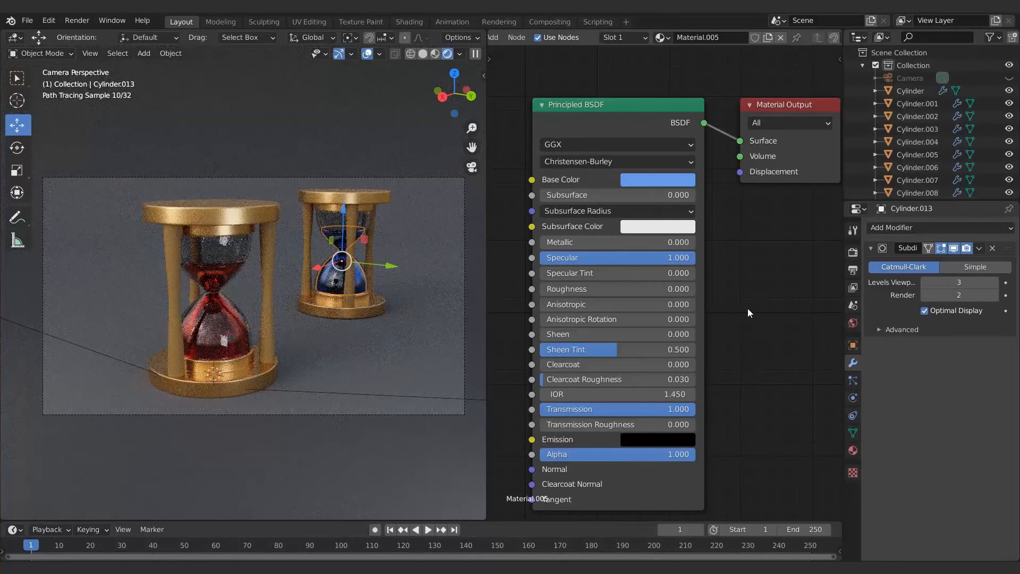
Lock the camera to the view and orbit it to reframe both hourglasses.
key(n)
click(405, 220)
key(n)
middle_drag(406, 221, 377, 288)
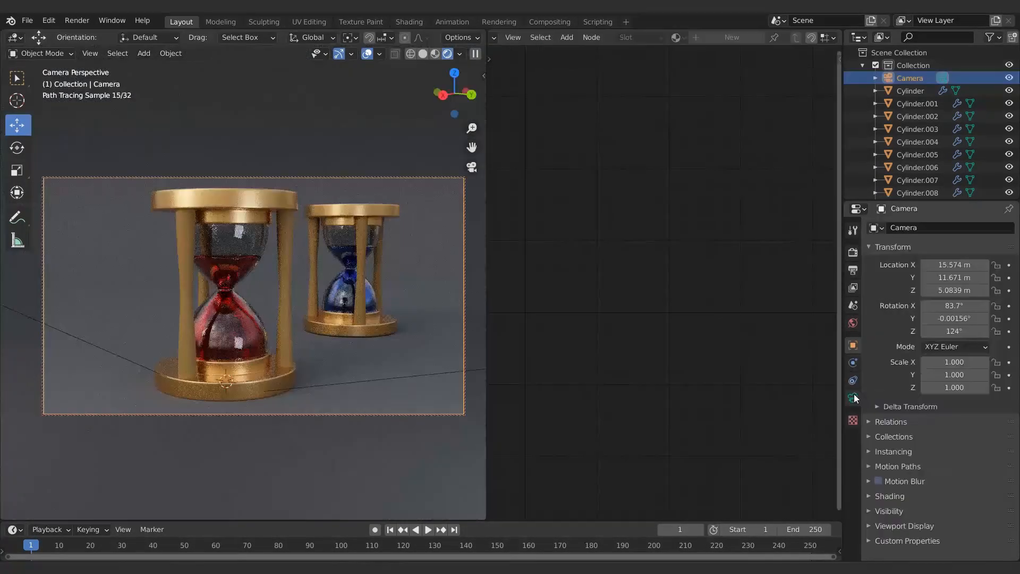
Enable the camera's Depth of Field and pick the front hourglass's glass as the focus object.
click(854, 398)
click(878, 441)
click(995, 459)
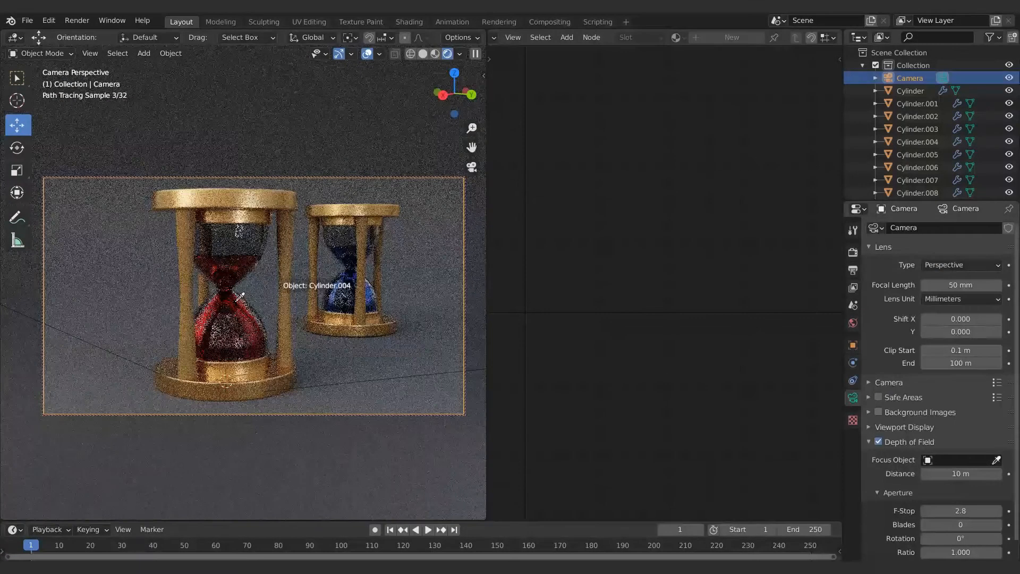
click(242, 295)
Set the camera's aperture F-Stop to 0.1 to blur the rear hourglass.
drag(960, 510, 922, 511)
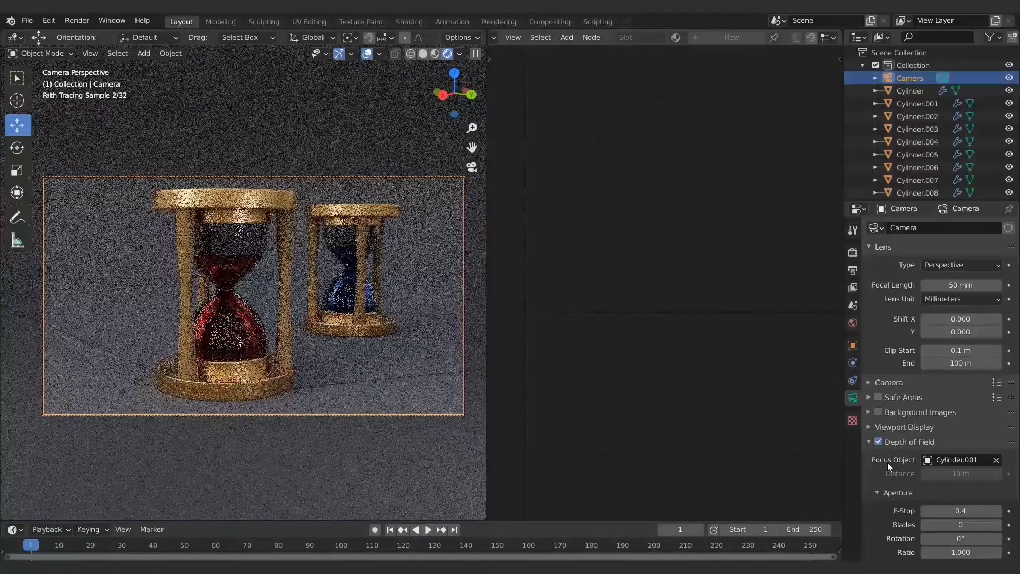
click(957, 510)
text(.1)
key(Return)
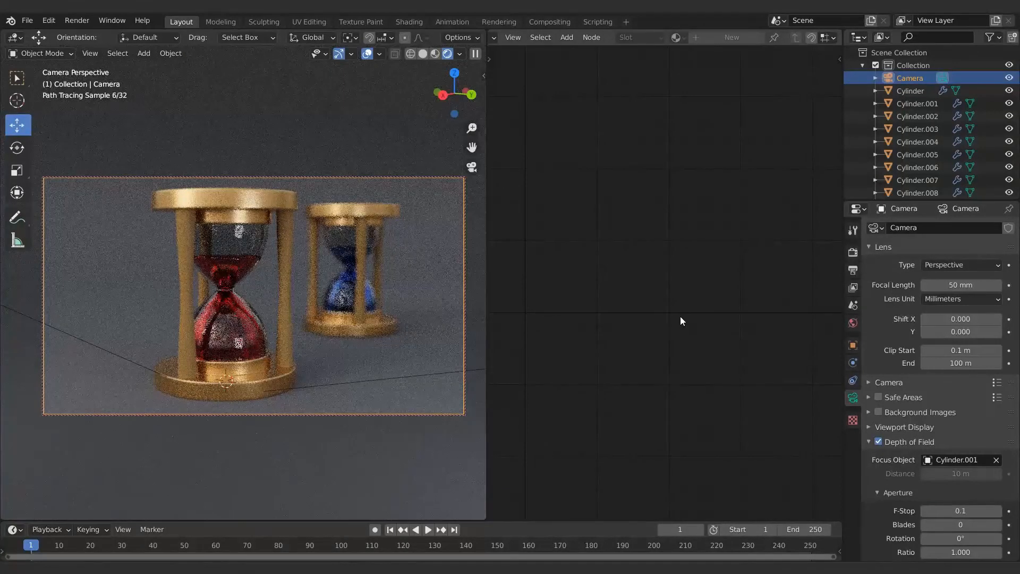
Select a front hourglass post and open its material's Base Color for editing.
click(286, 294)
click(696, 180)
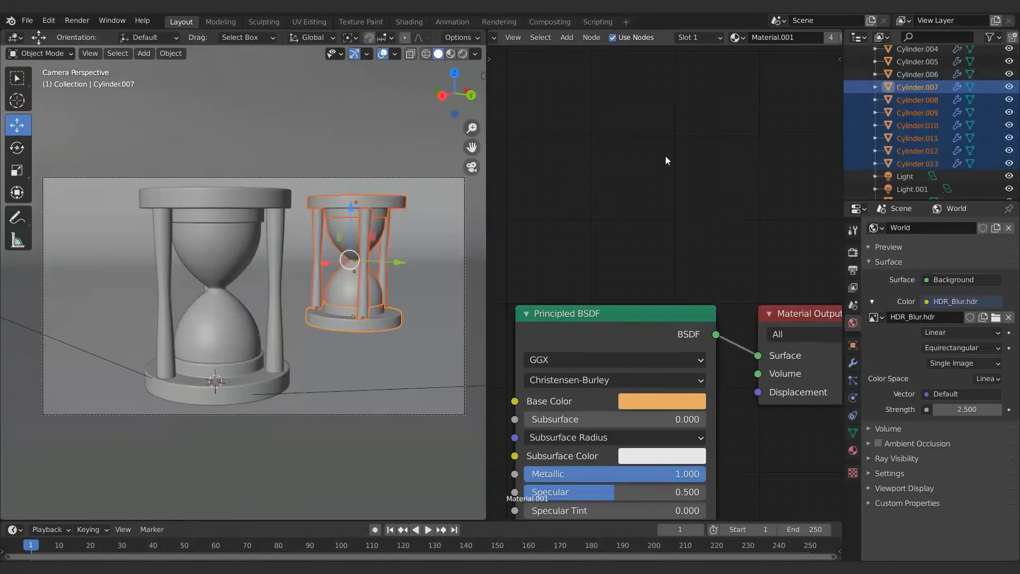
Edit the front hourglass's sand mesh with X-ray on and lower the edge loop just below the neck along Z.
click(192, 311)
click(212, 320)
key(Tab)
click(417, 53)
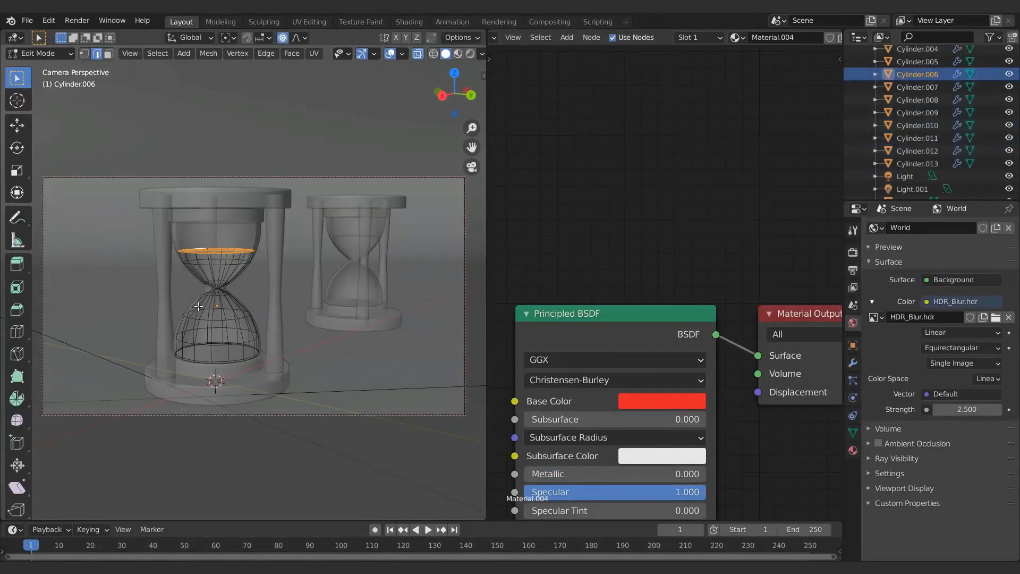
middle_drag(198, 306, 228, 330)
scroll(292, 269, up, 3)
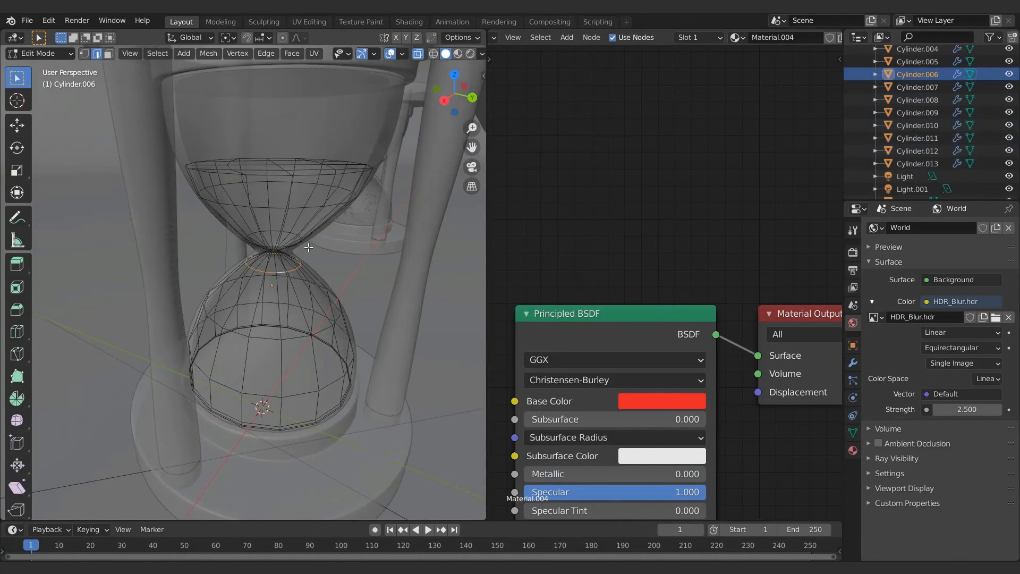
key(g)
key(z)
click(295, 337)
Lower the wide upper edge loop of the bottom sand mound and the small inner loop along Z.
alt+click(296, 338)
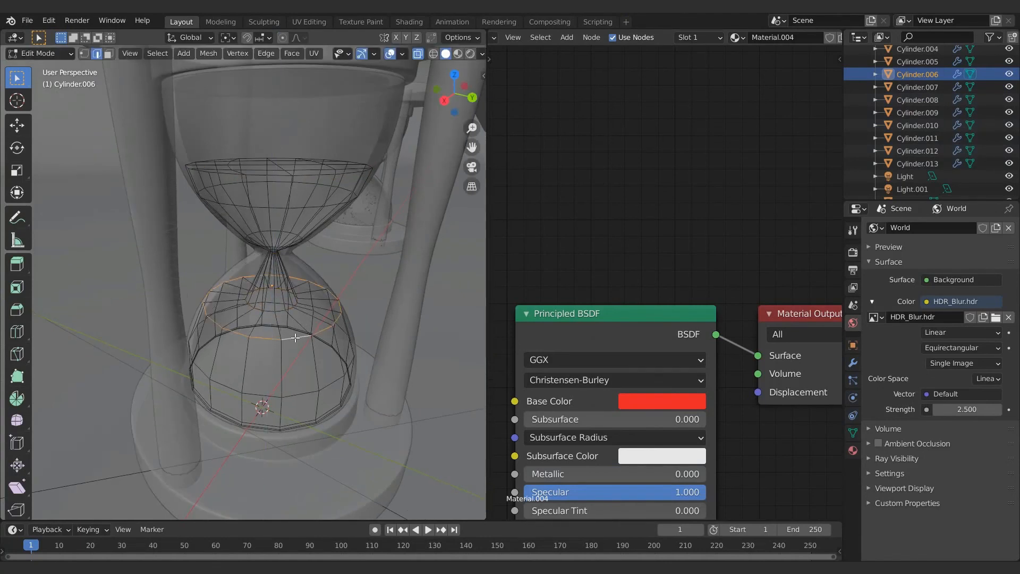
key(g)
key(z)
click(297, 357)
alt+click(280, 310)
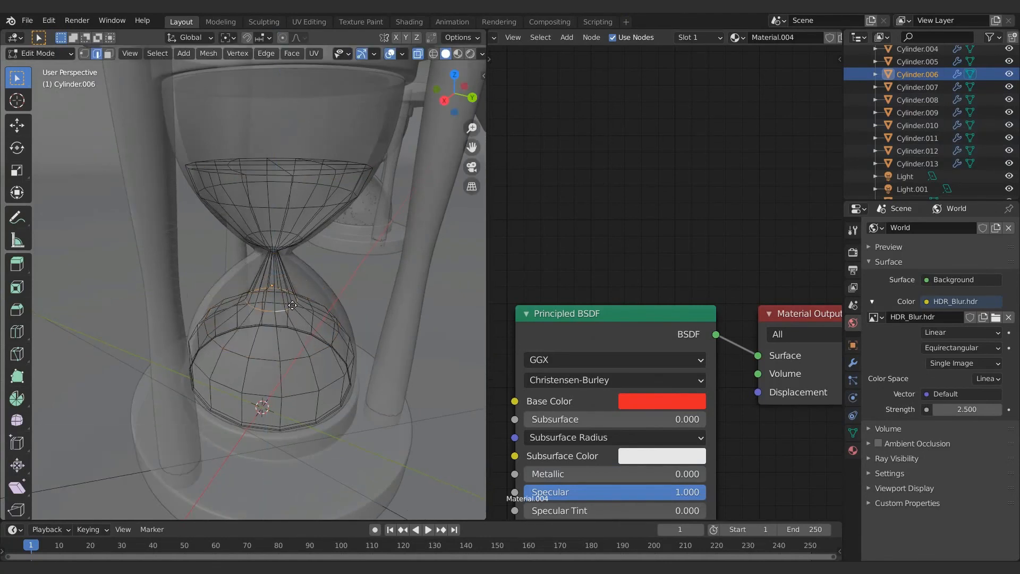
key(g)
key(z)
click(284, 320)
Add one loop cut between the inner and outer rings on top of the lower sand mound and move it along Z.
key(ctrl+r)
click(268, 336)
click(268, 335)
key(g)
key(z)
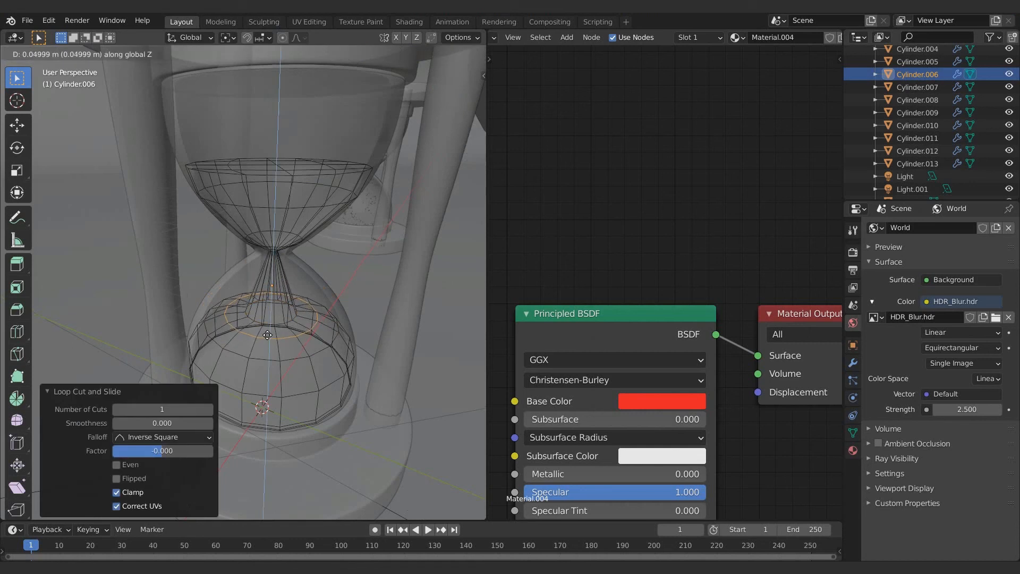
click(280, 330)
Scale down the edge loop where the sand stream meets the mound and leave Edit Mode.
key(s)
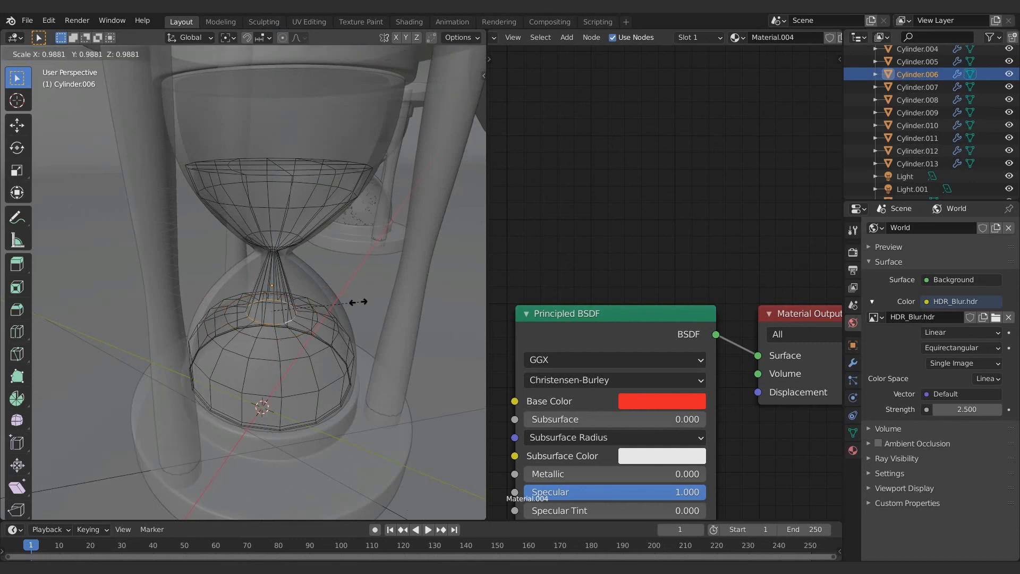
click(298, 306)
key(Tab)
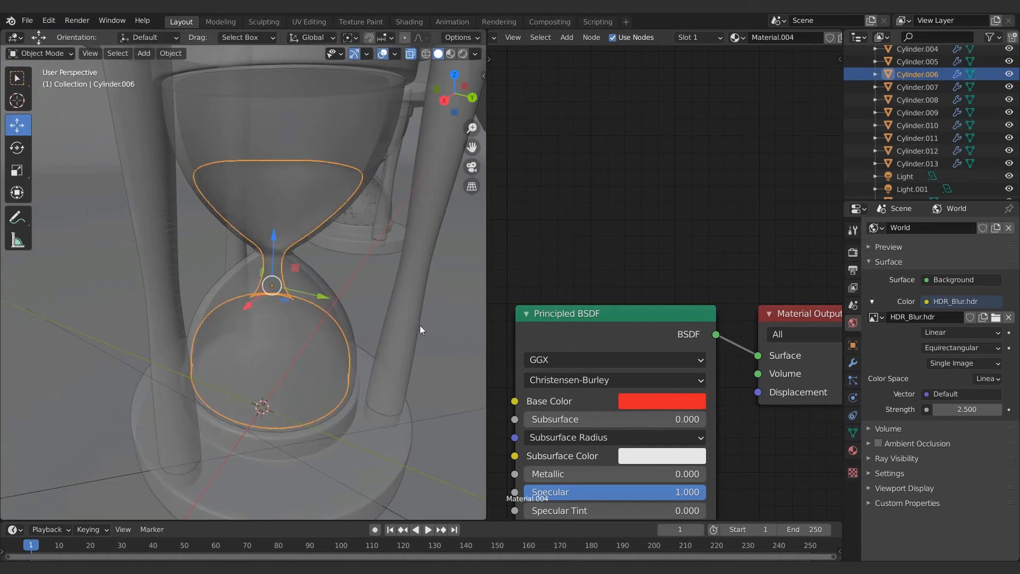
Turn off X-ray and preview the reshaped sand of the front hourglass in rendered shading.
click(423, 330)
click(411, 54)
click(463, 53)
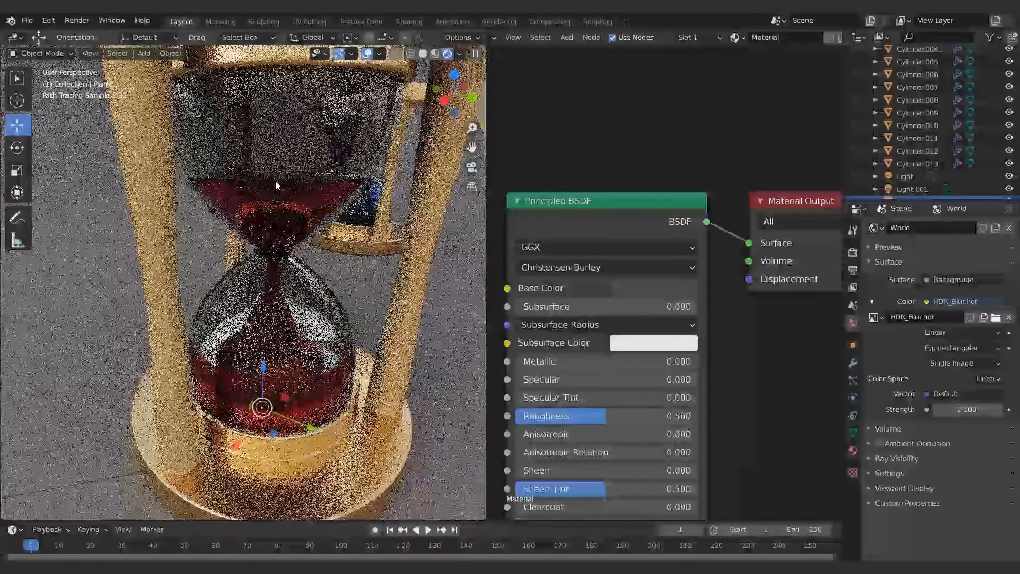
Return to solid shading with X-ray, edit the front hourglass's sand mesh and lower the middle ring on top of the lower mound along Z.
key(Tab)
click(445, 54)
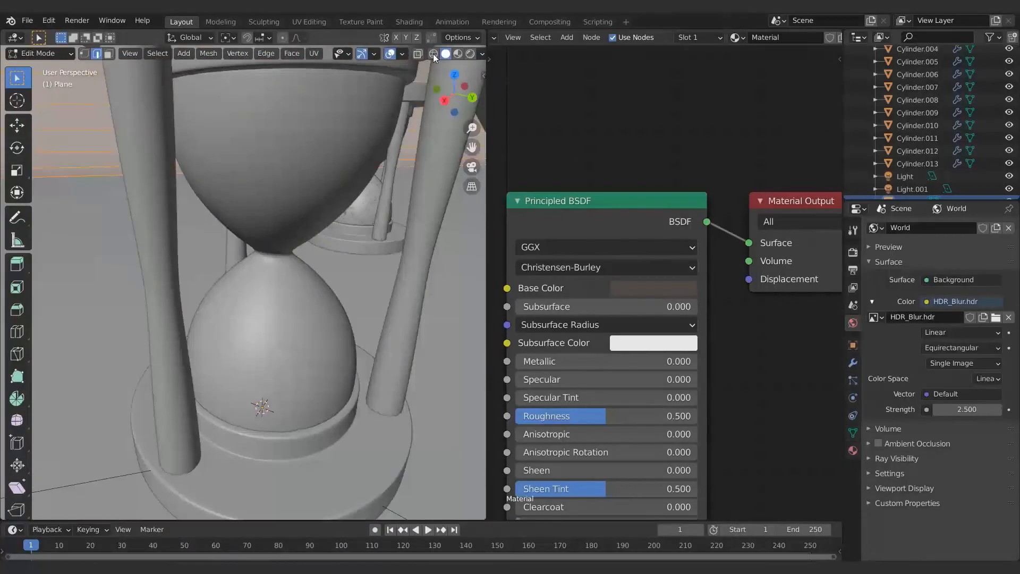
click(416, 53)
key(Tab)
click(278, 283)
key(Tab)
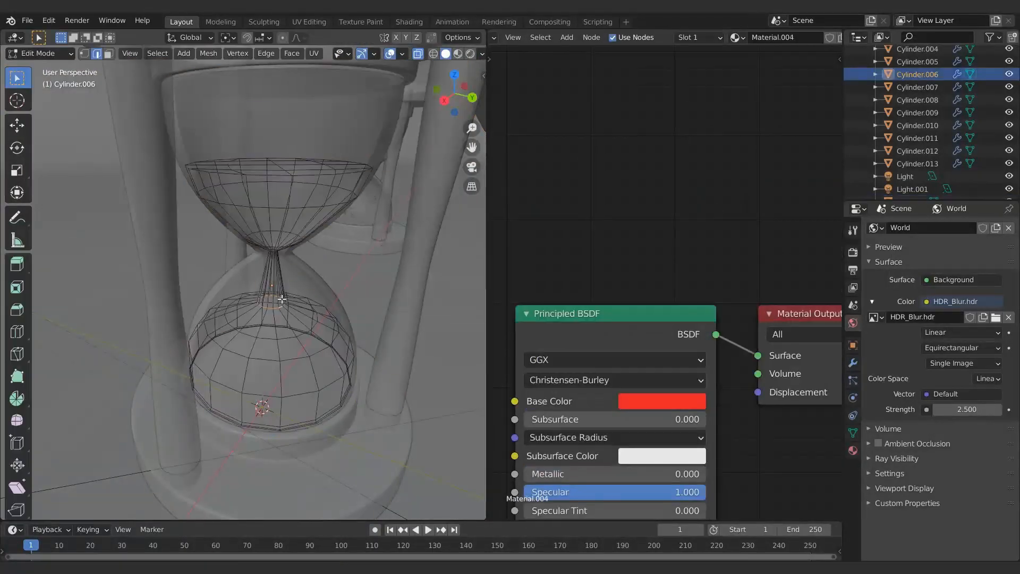
alt+click(273, 346)
key(g)
key(z)
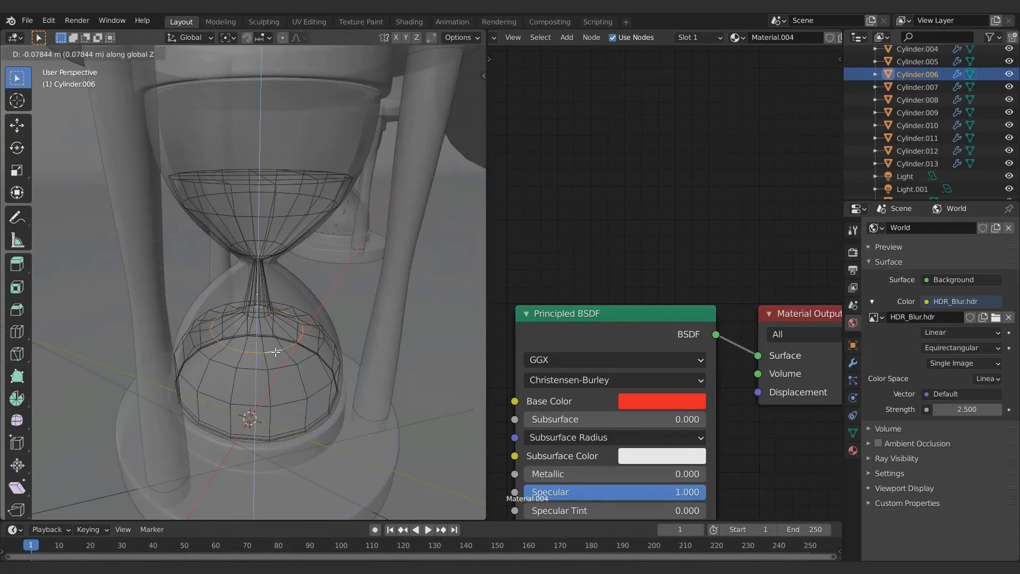
click(271, 352)
Lower the small edge loop at the base of the sand stream by about 0.287 m along Z and scale it down.
alt+click(262, 316)
scroll(257, 318, up, 1)
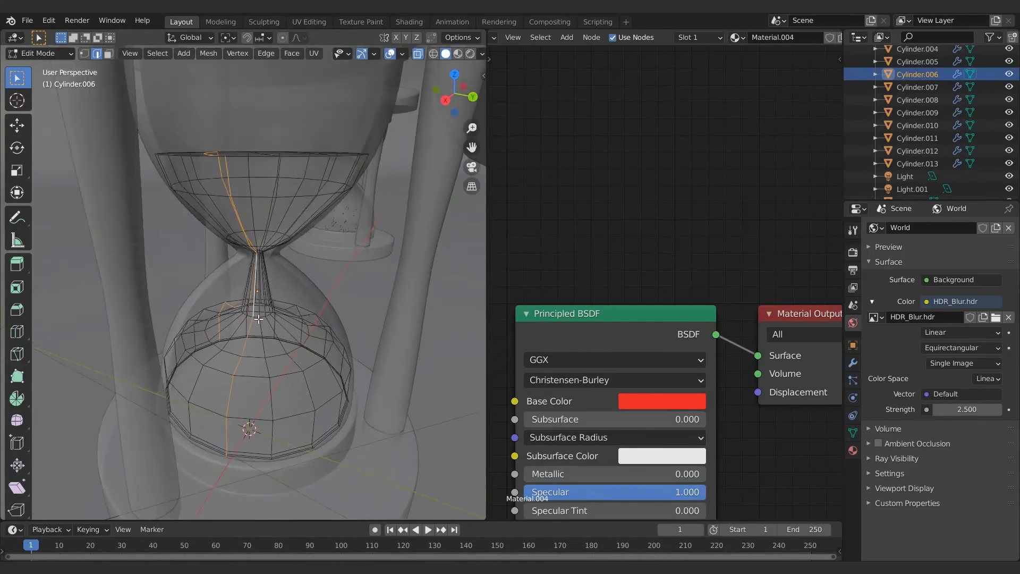
alt+click(264, 315)
key(g)
key(z)
click(345, 311)
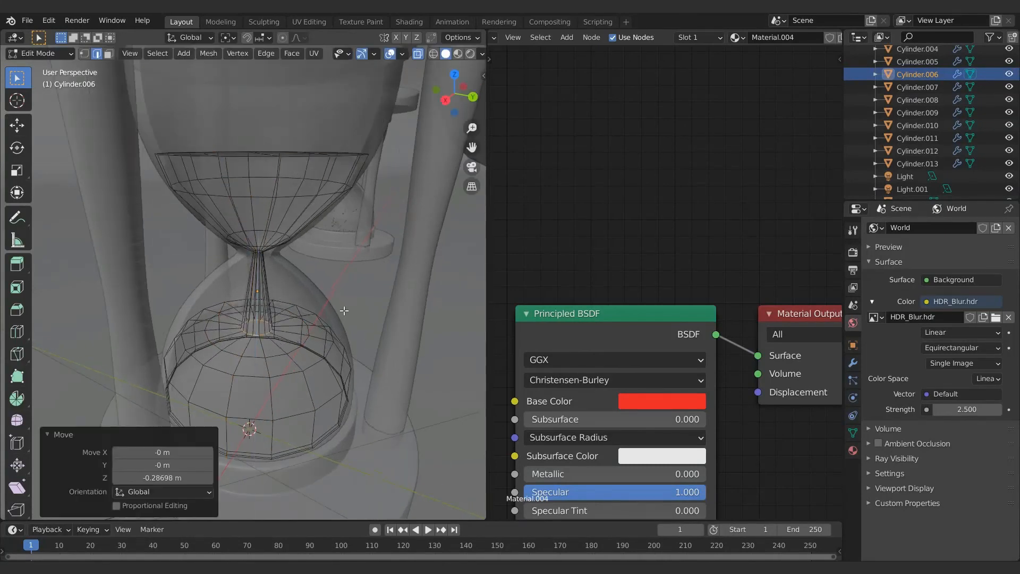
key(s)
click(286, 313)
Move the wide outer edge loop of the lower sand mound along Z and leave Edit Mode.
alt+click(258, 377)
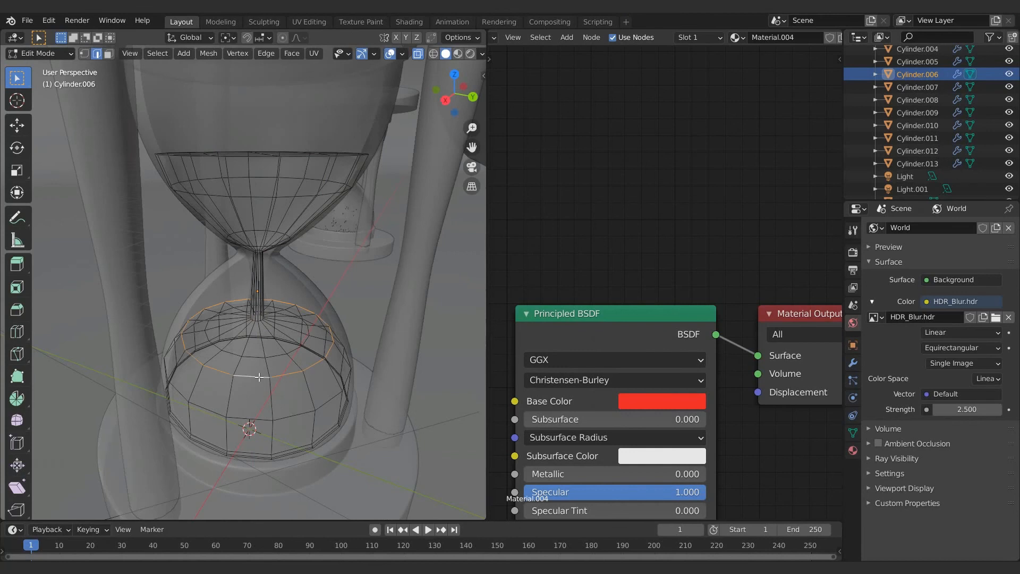
key(g)
key(z)
click(374, 344)
key(Tab)
Check both hourglasses through the camera in rendered shading, with the front glass selected, and render the image.
click(469, 53)
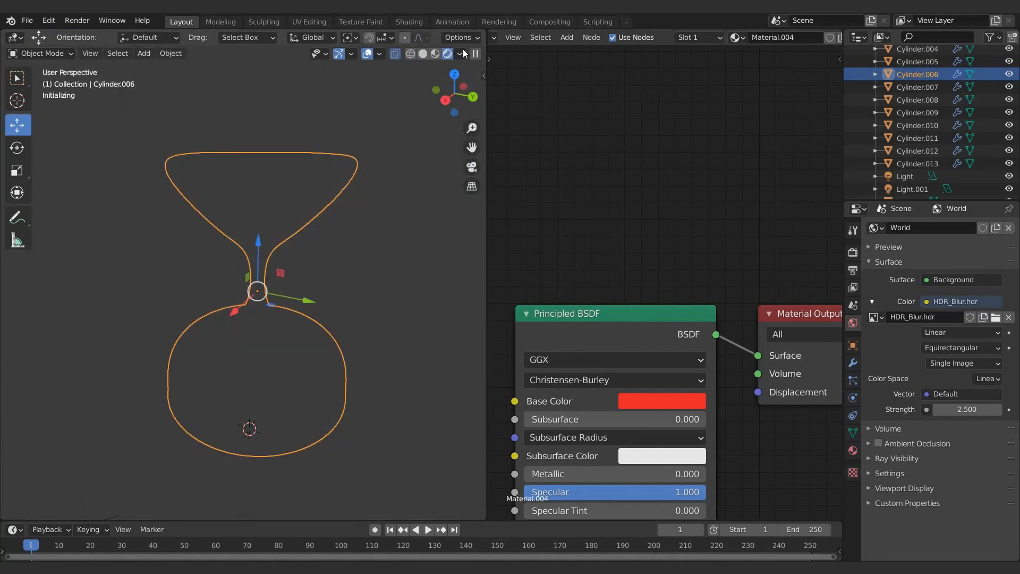
key(KP_0)
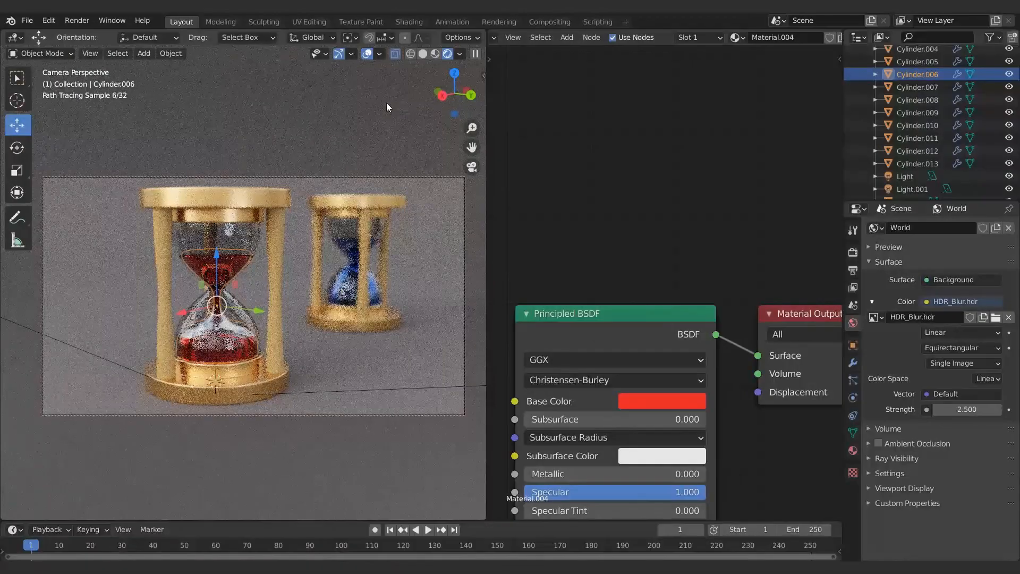
click(249, 317)
scroll(668, 200, down, 2)
drag(668, 184, 610, 207)
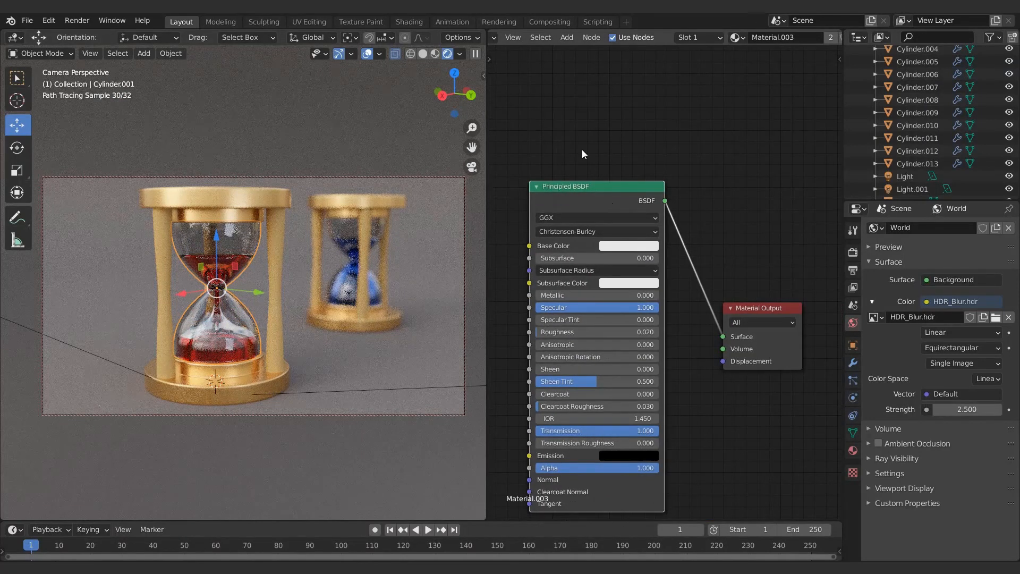
click(85, 33)
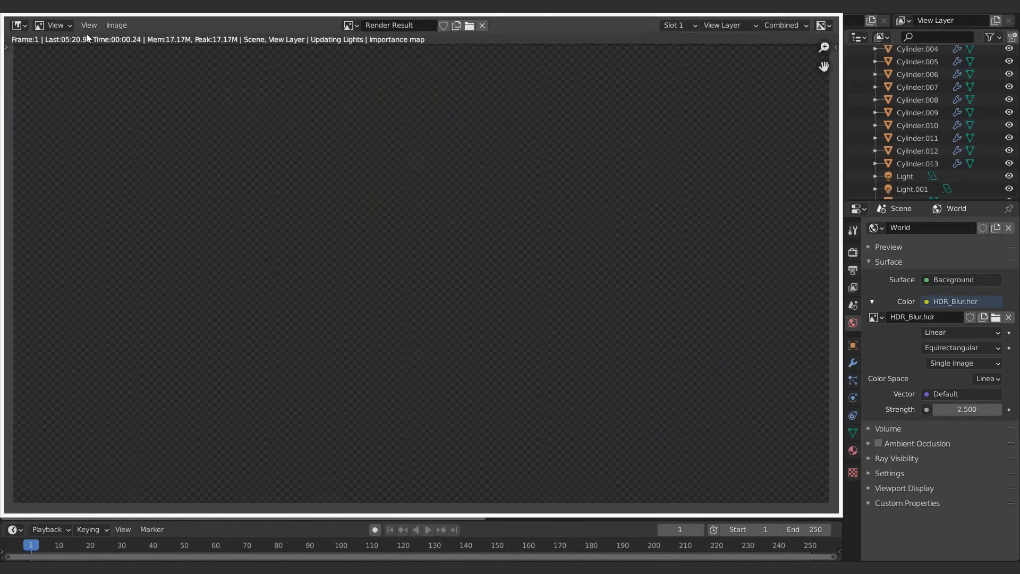